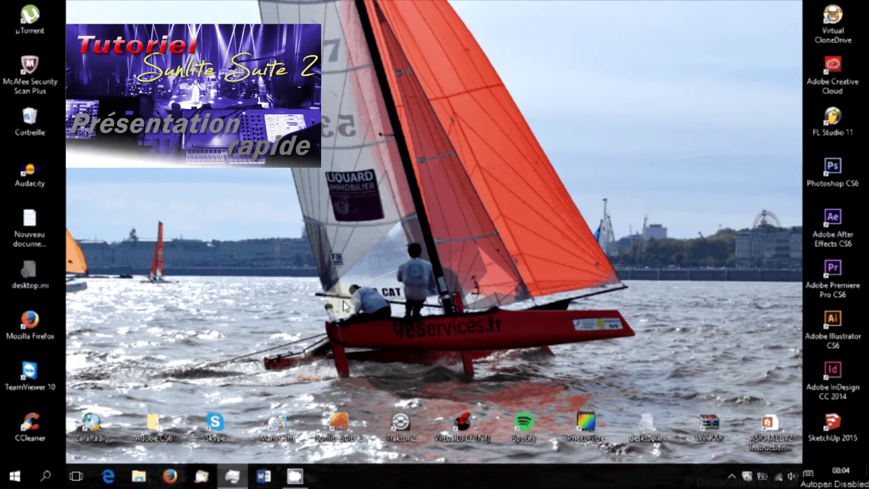
Launch Sunlite Suite 2 and open the existing show Tutoriel.
left_click(329, 347)
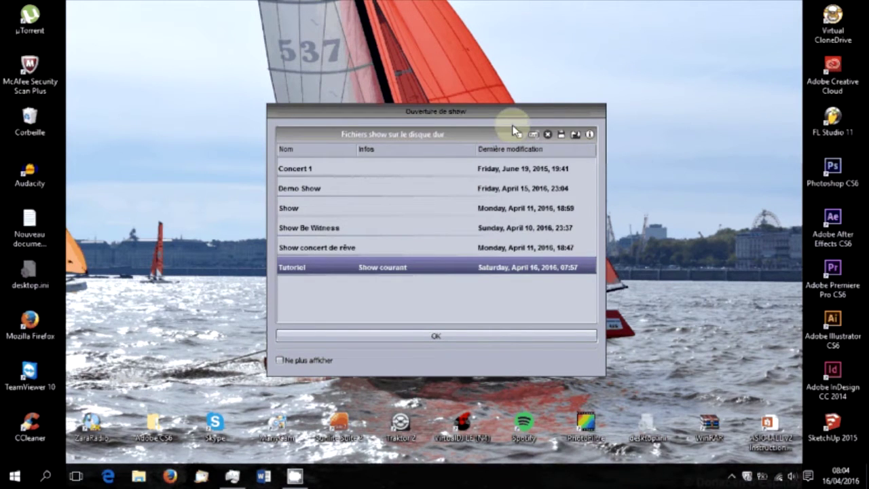
left_click(448, 332)
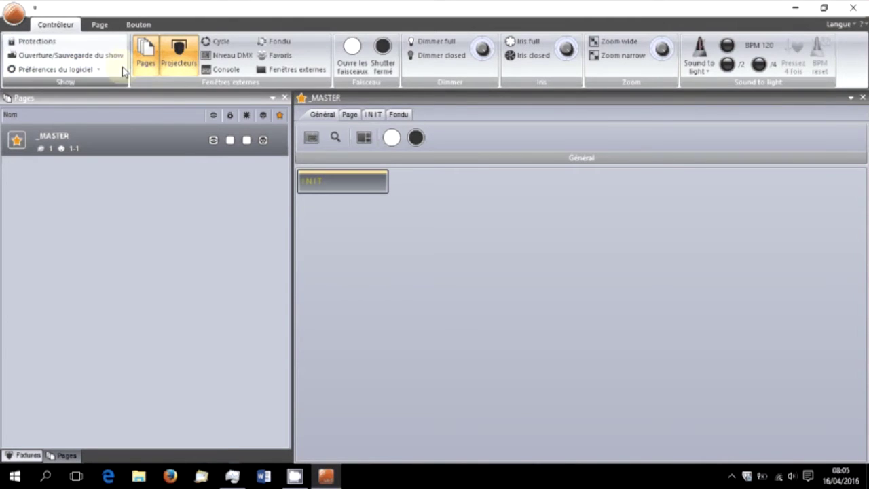
Start a new page with the ScanLibrary assistant and expand the american dj manufacturer folder.
left_click(101, 25)
left_click(21, 59)
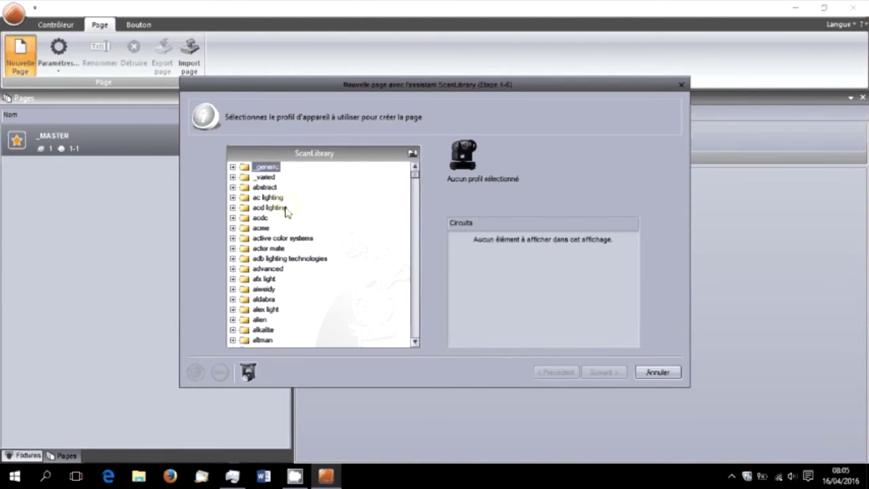
scroll(252, 209, "down", 1)
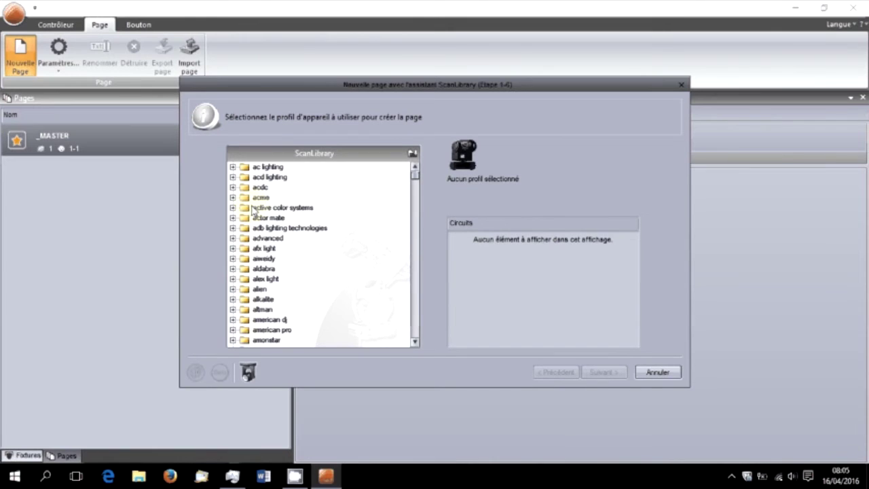
scroll(252, 210, "down", 4)
scroll(252, 211, "up", 3)
scroll(252, 210, "down", 6)
scroll(252, 212, "up", 2)
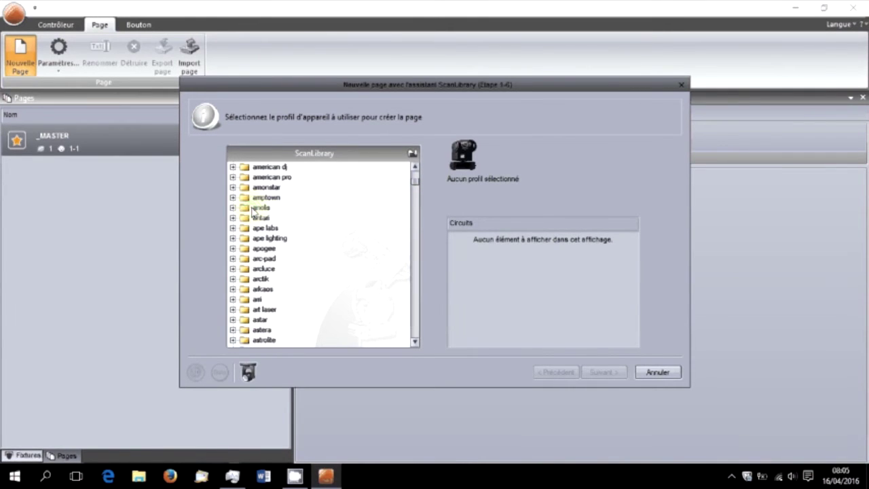
left_click(233, 197)
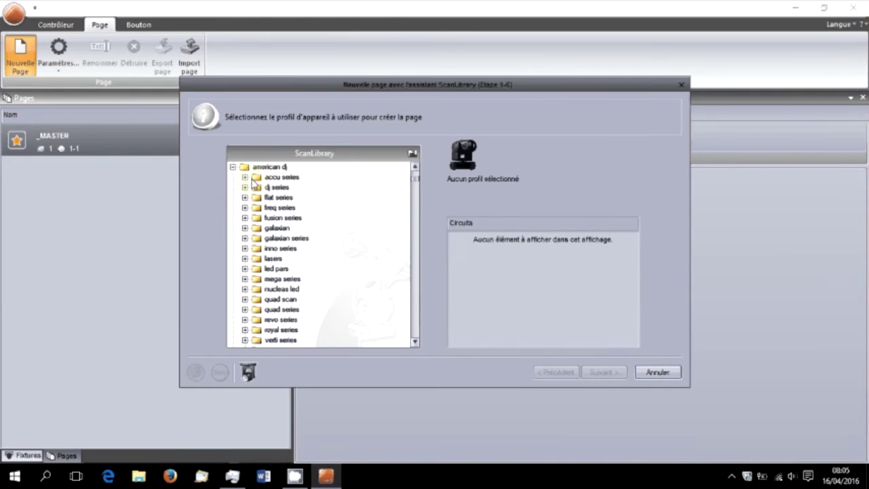
Select the "mega par profile all modes" fixture profile from the american dj mega series.
scroll(257, 216, "down", 1)
scroll(257, 216, "down", 3)
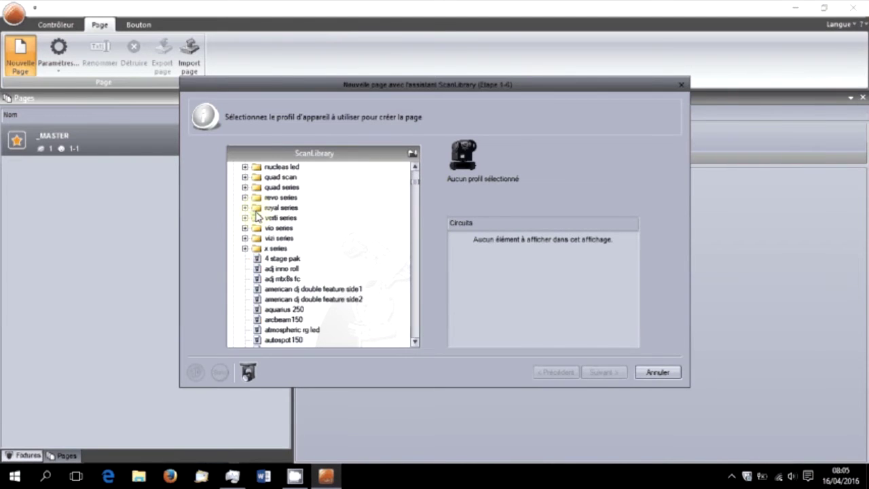
scroll(250, 194, "up", 1)
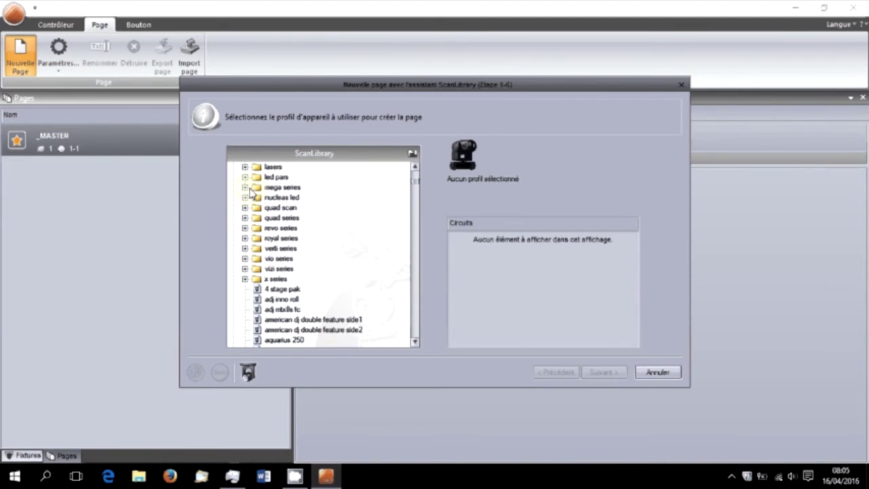
left_click(245, 188)
scroll(272, 224, "down", 4)
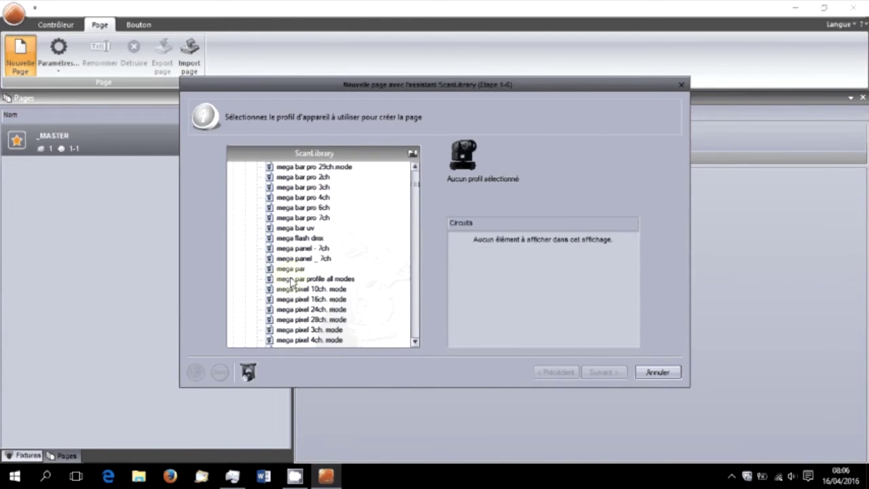
double_click(299, 279)
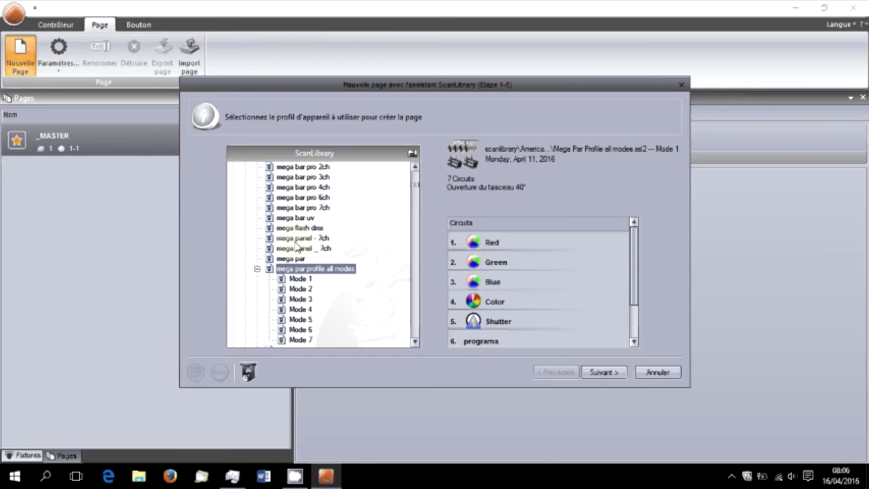
Compare the circuits of Modes 1, 7 and 6 of the Mega Par profile, and continue with Mode 1.
scroll(310, 229, "down", 2)
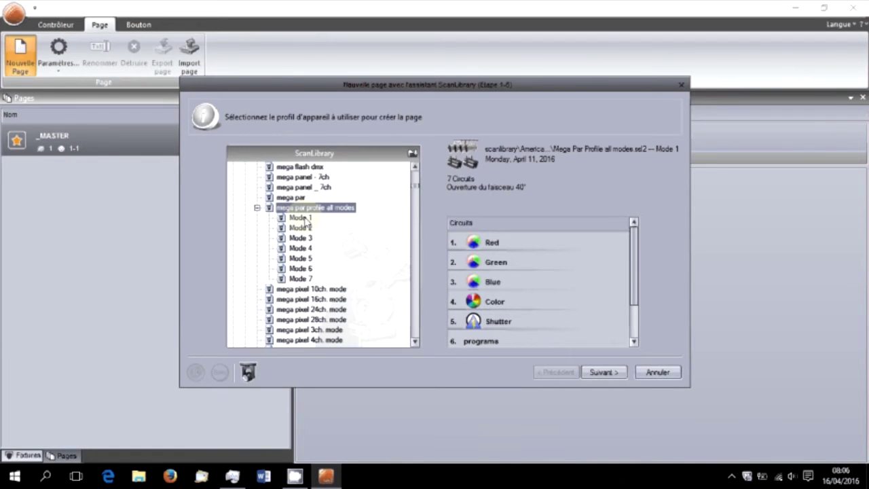
left_click(300, 217)
scroll(613, 291, "down", 1)
scroll(611, 286, "up", 1)
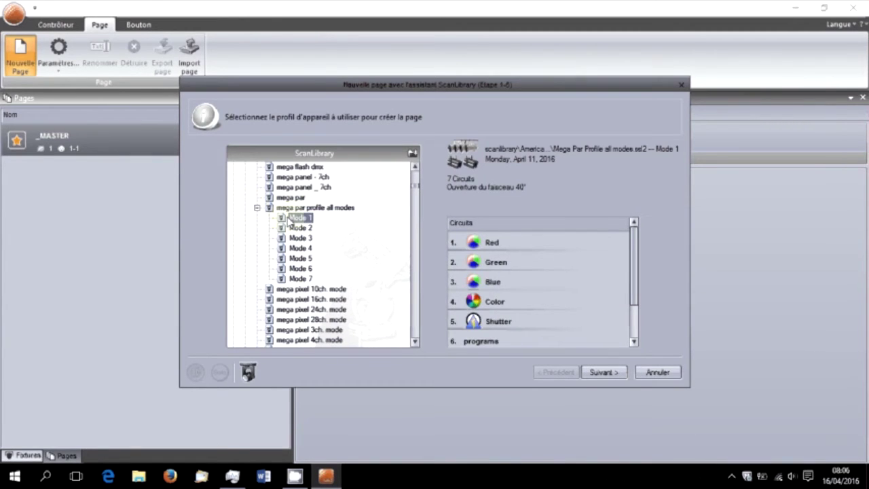
scroll(550, 289, "down", 1)
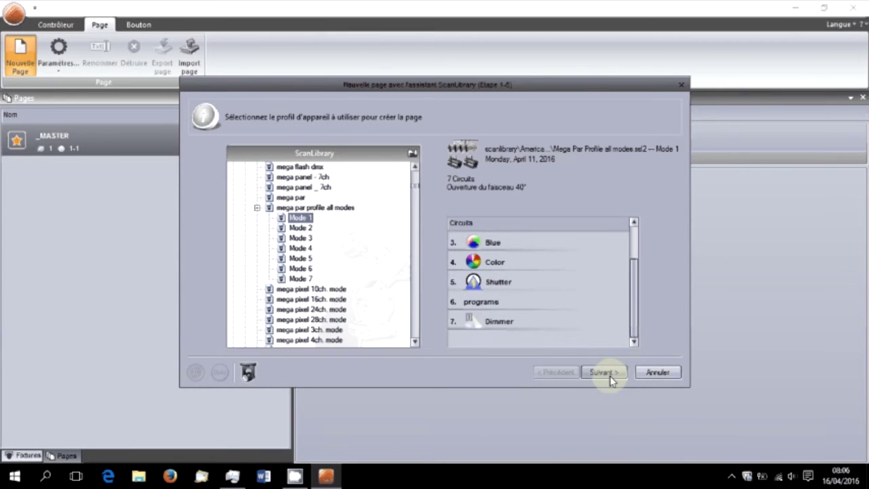
left_click(299, 278)
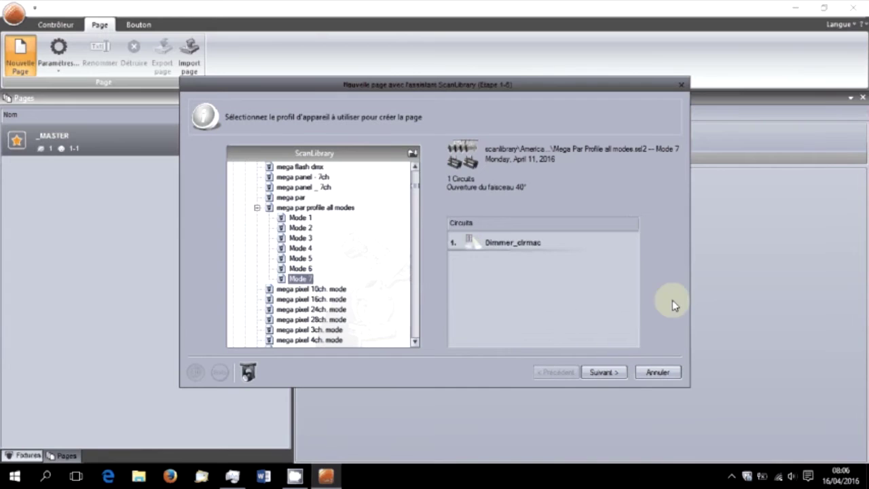
left_click(300, 269)
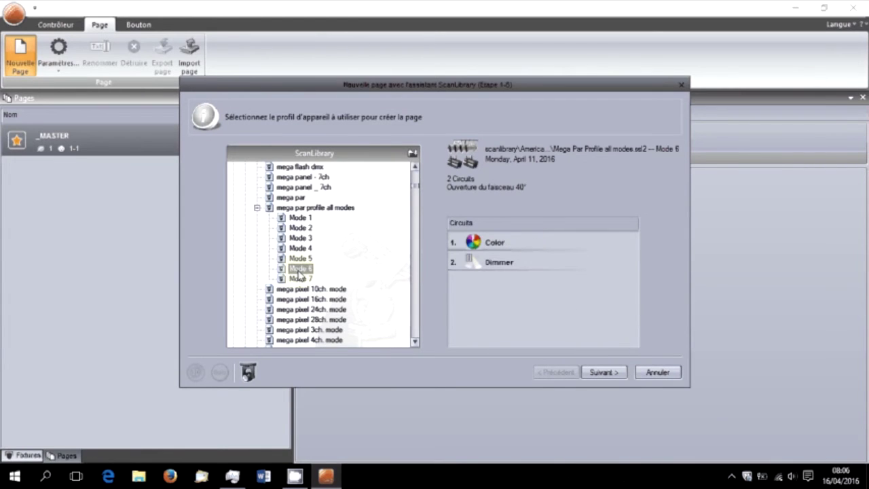
left_click(300, 217)
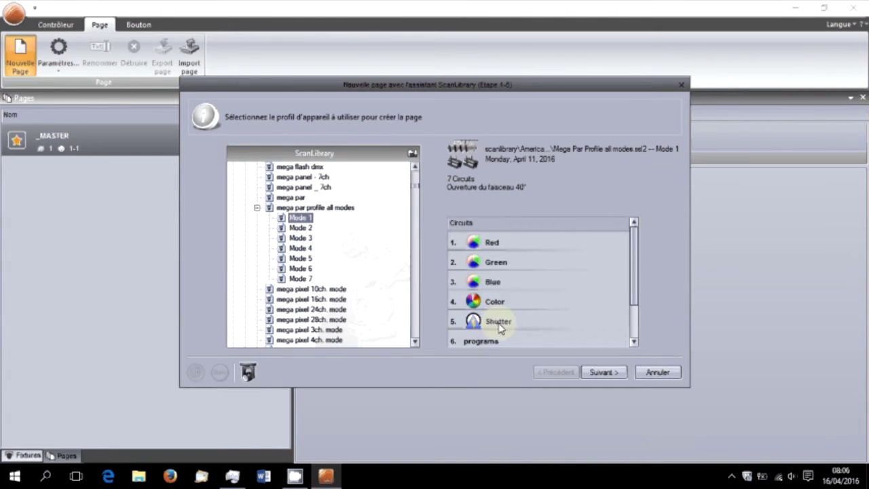
scroll(589, 307, "down", 1)
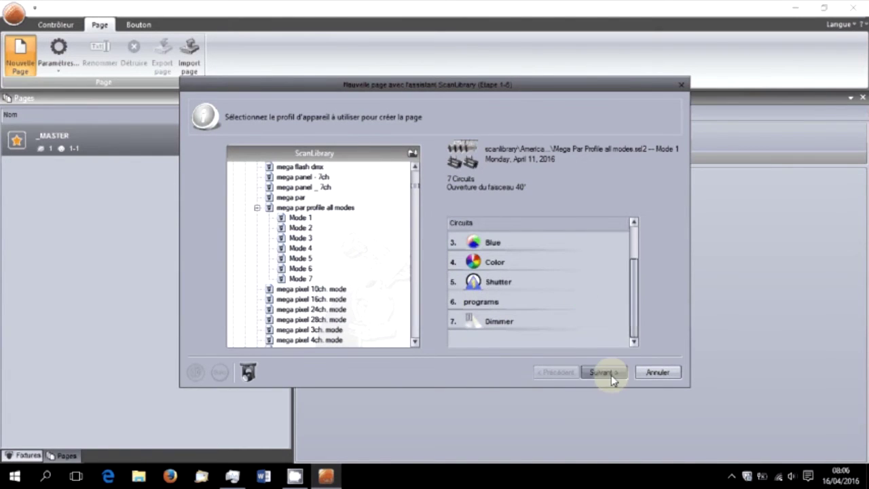
left_click(608, 373)
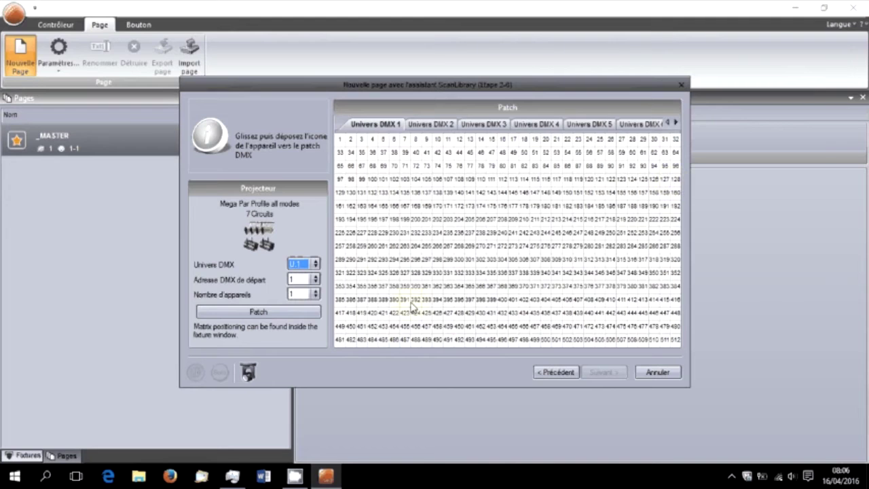
Set the number of fixtures to 2 and patch them in DMX universe 1 from start address 1.
left_click(316, 295)
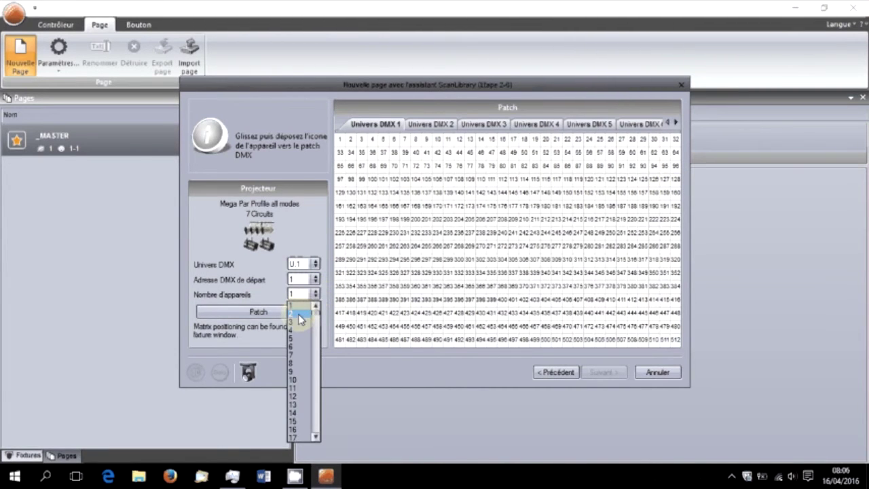
left_click(300, 319)
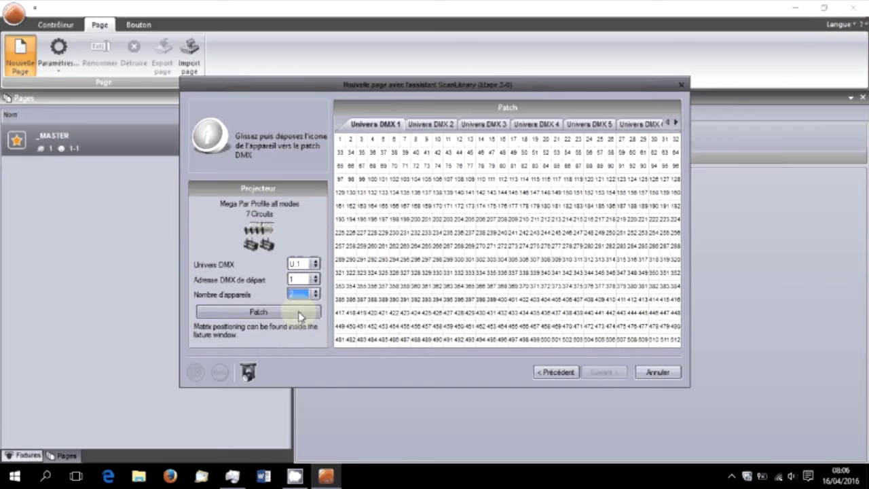
left_click(315, 264)
left_click(315, 265)
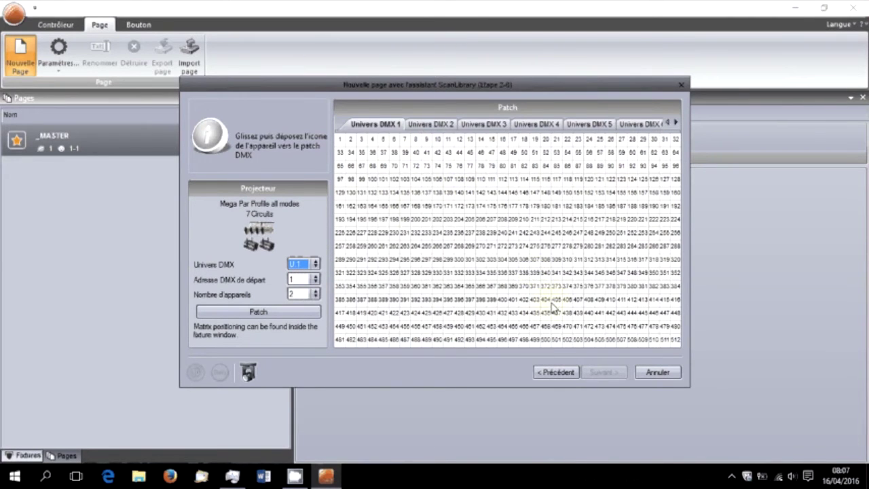
left_click(272, 311)
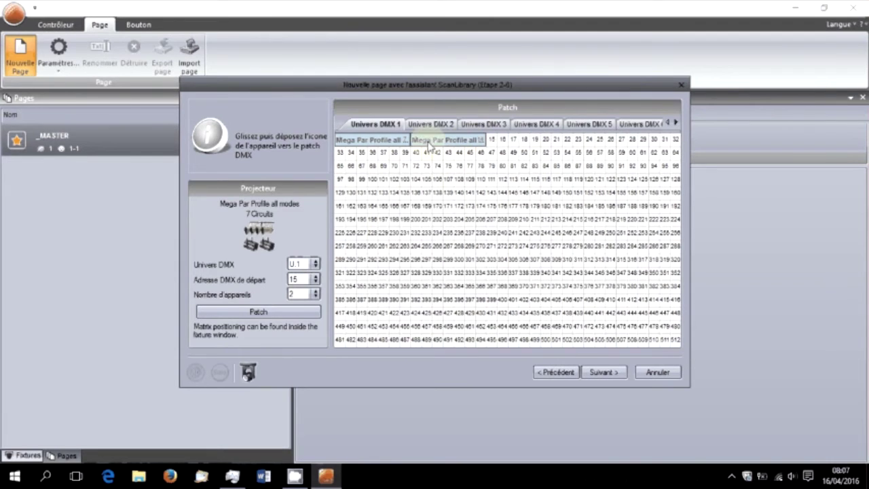
left_click(606, 370)
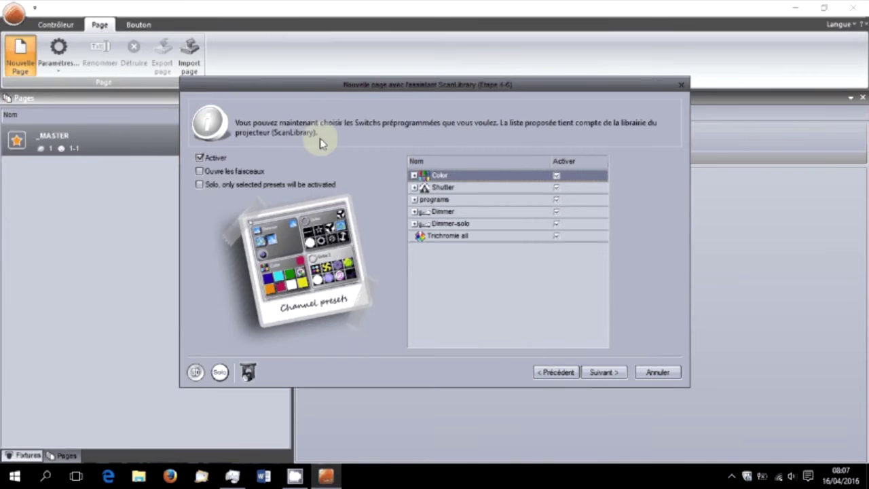
Accept the default preprogrammed switches and scenes, and create the page under its proposed name, added to the master page.
left_click(623, 373)
left_click(605, 373)
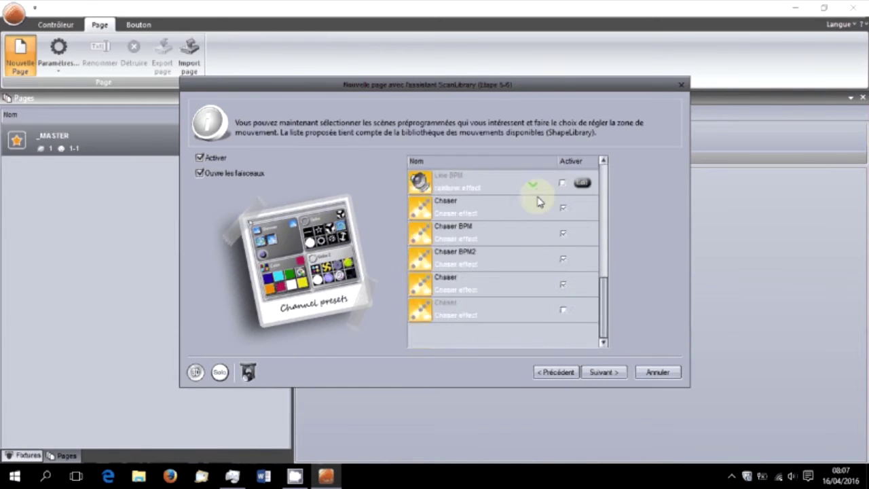
left_click(620, 372)
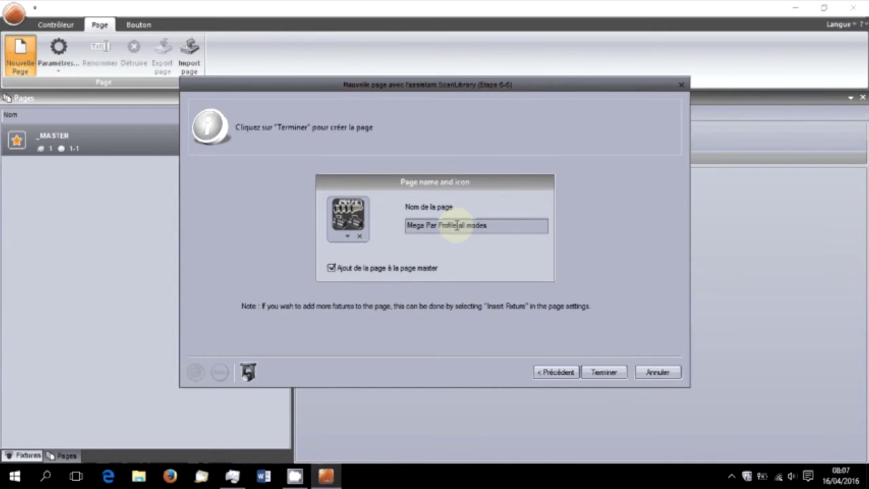
left_click(603, 375)
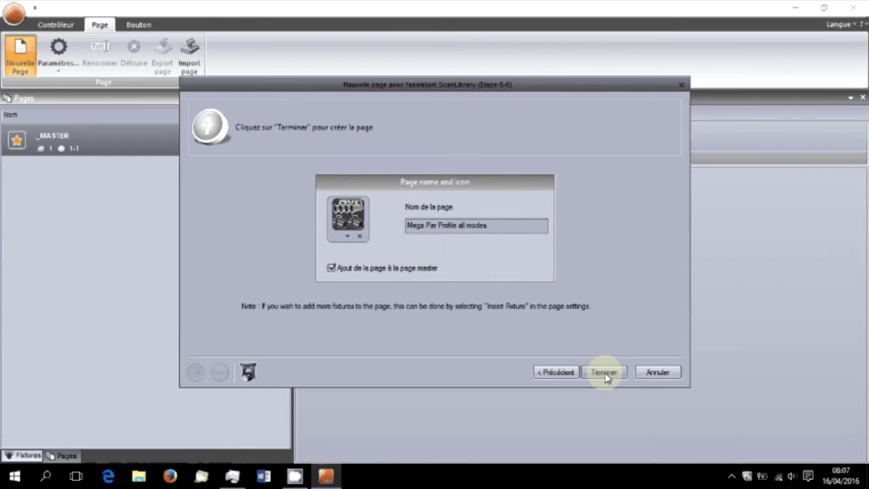
left_click(335, 235)
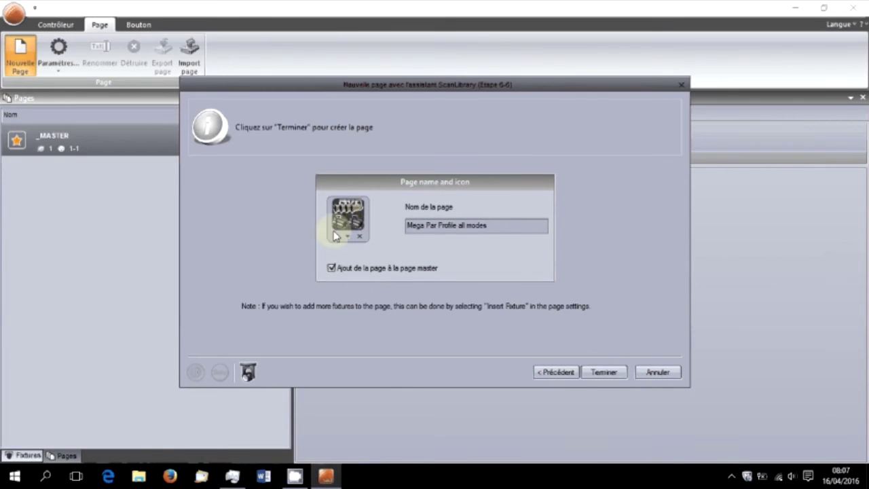
left_click(619, 372)
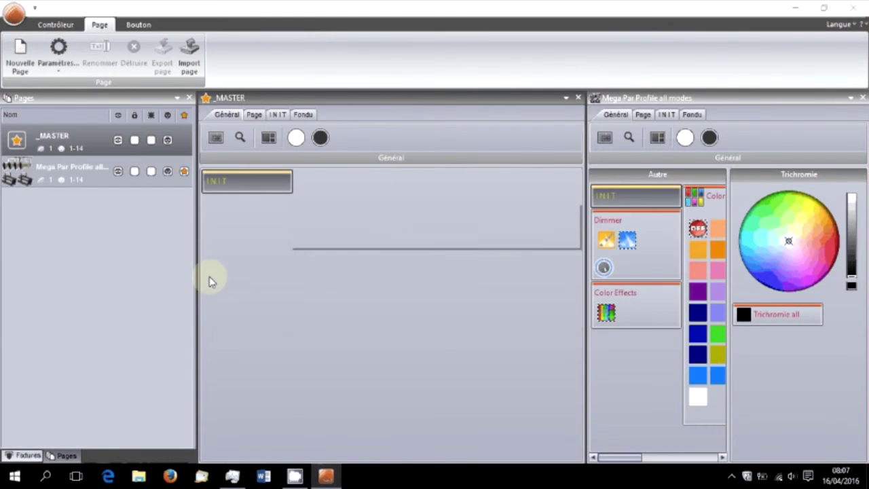
Examine the _MASTER and Mega Par Profile all modes pages by selecting each in the page list.
left_click(57, 175)
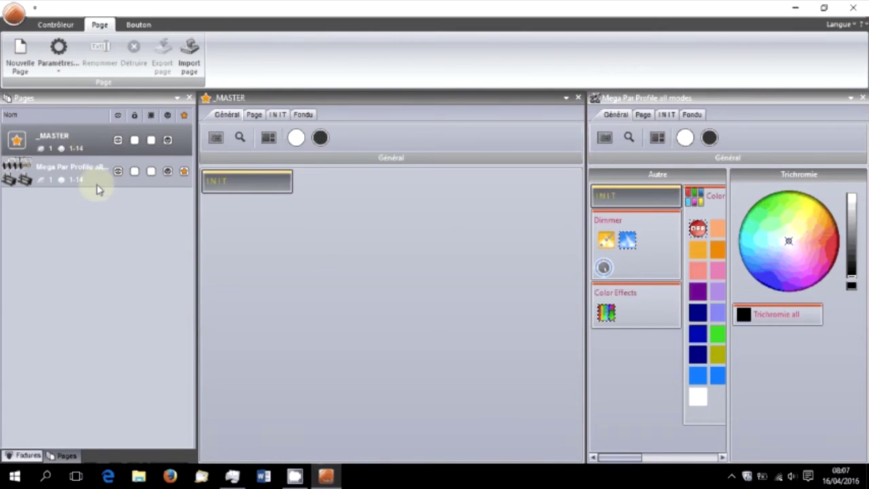
left_click(80, 175)
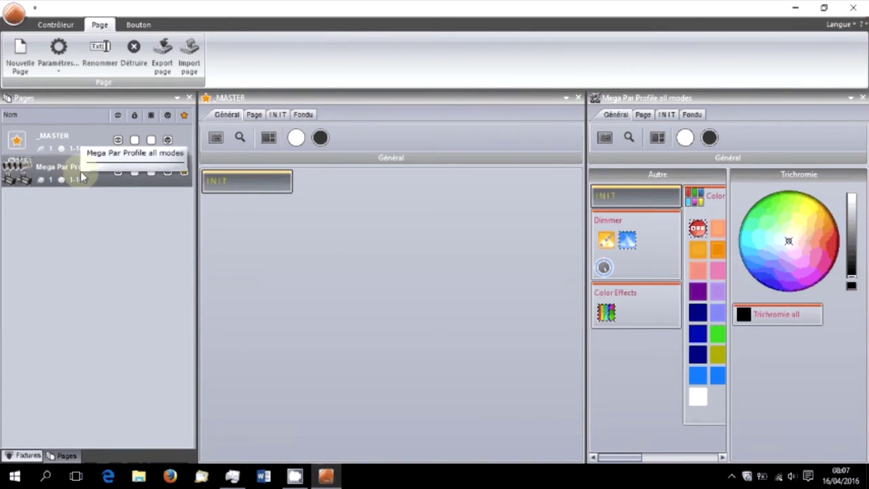
left_click(66, 141)
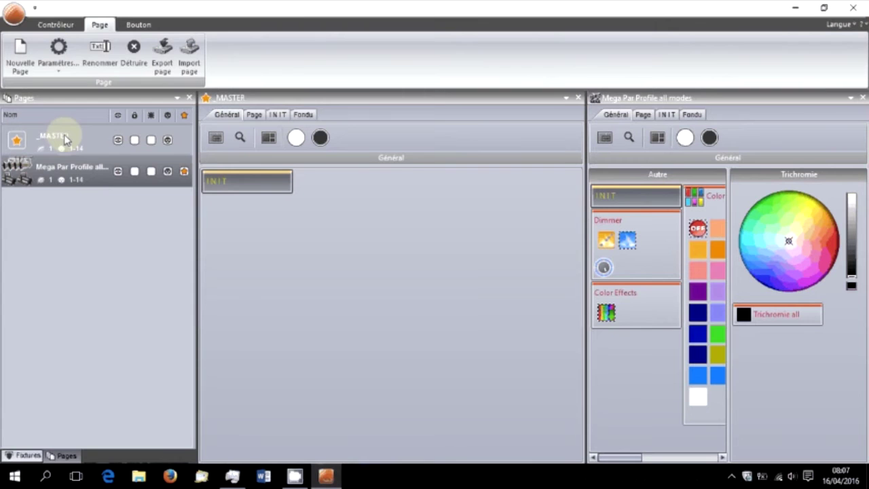
left_click(67, 141)
left_click(117, 141)
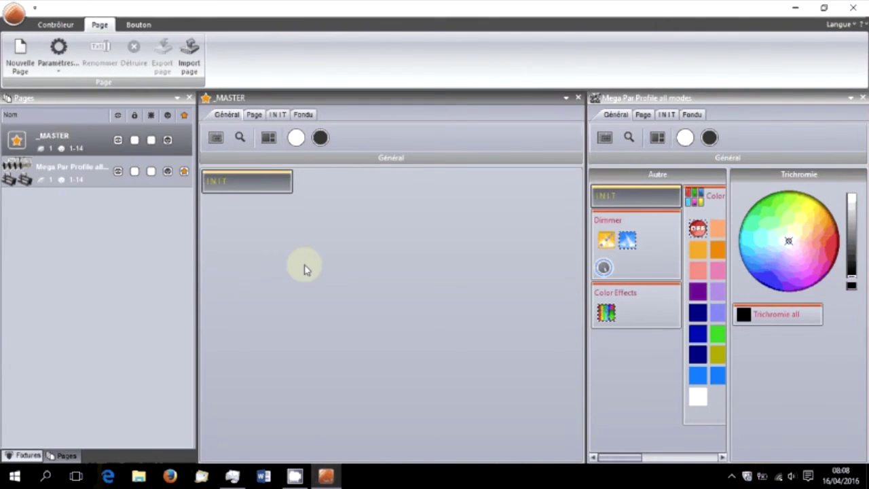
left_click(37, 178)
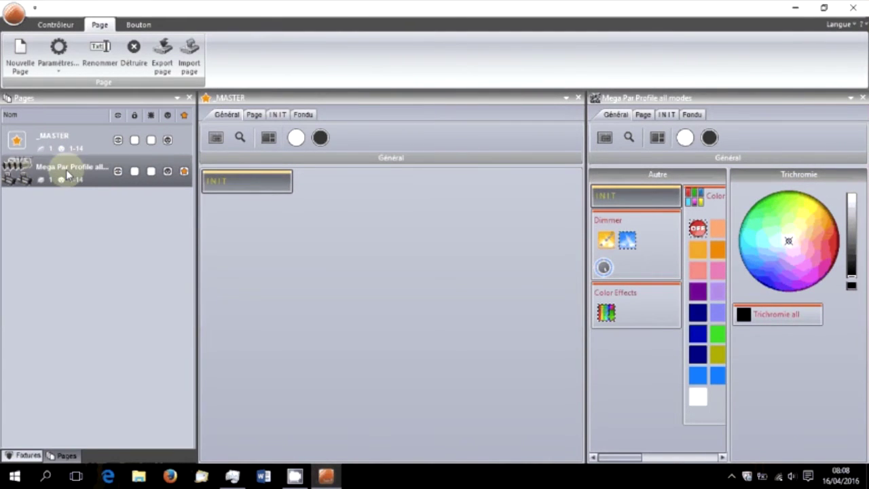
left_click(54, 139)
left_click(61, 175)
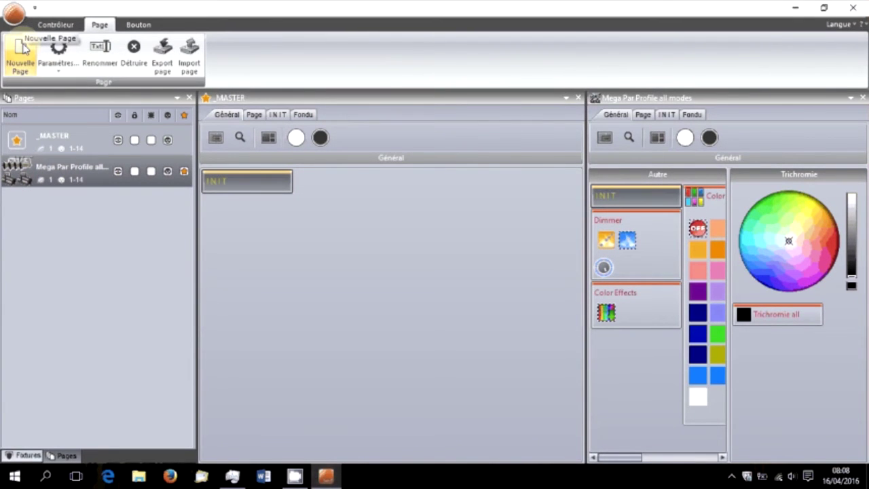
Start a new page and choose the Stairville mh_x50 fixture profile from the ScanLibrary.
left_click(23, 47)
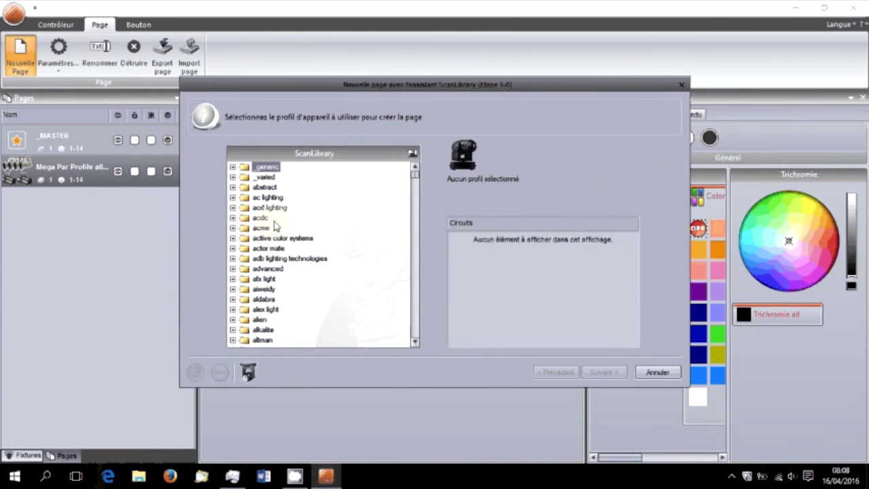
scroll(275, 226, "down", 20)
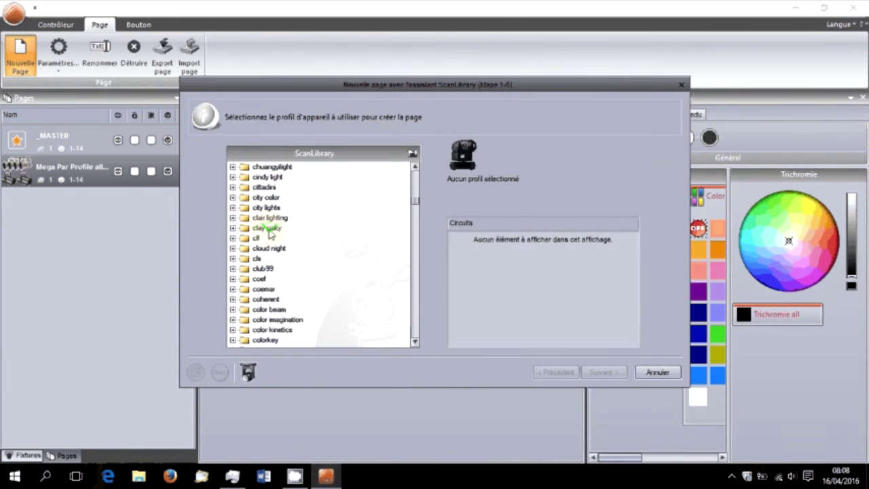
scroll(254, 239, "down", 20)
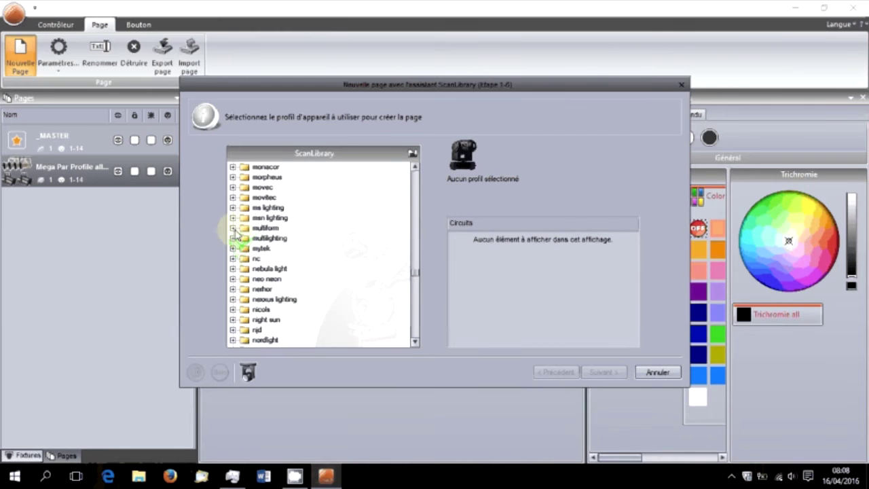
scroll(275, 247, "down", 20)
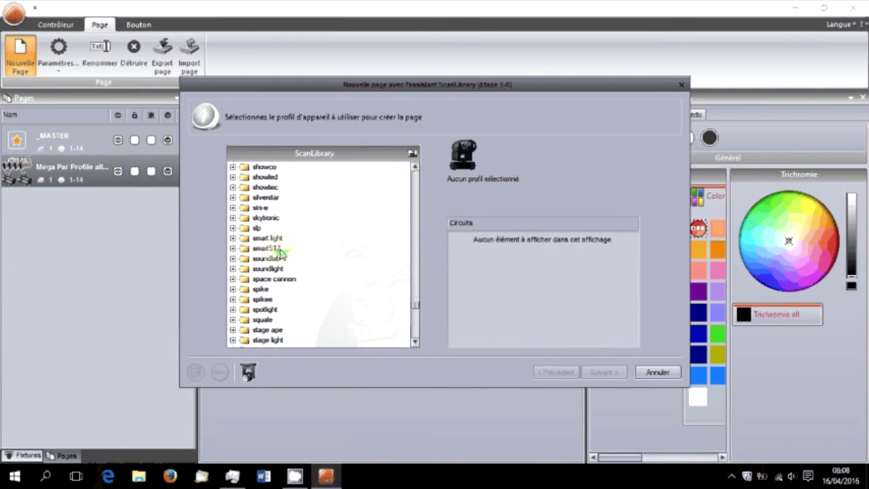
left_click(232, 279)
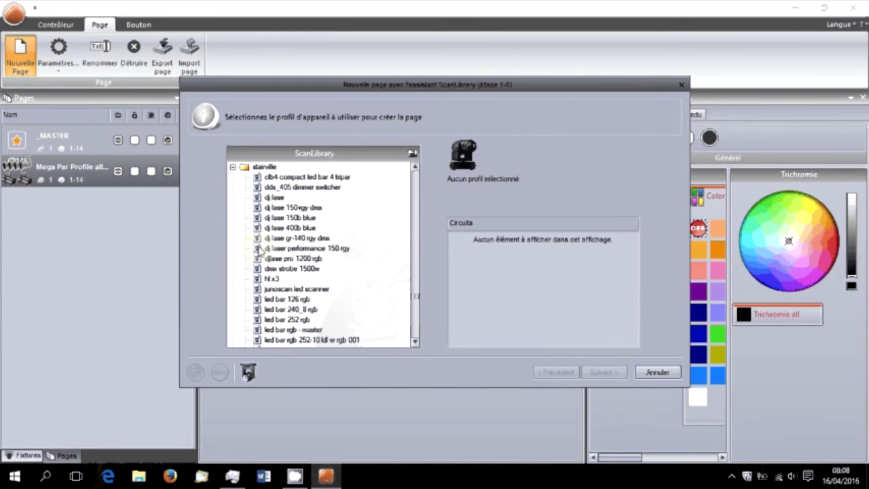
scroll(275, 224, "down", 9)
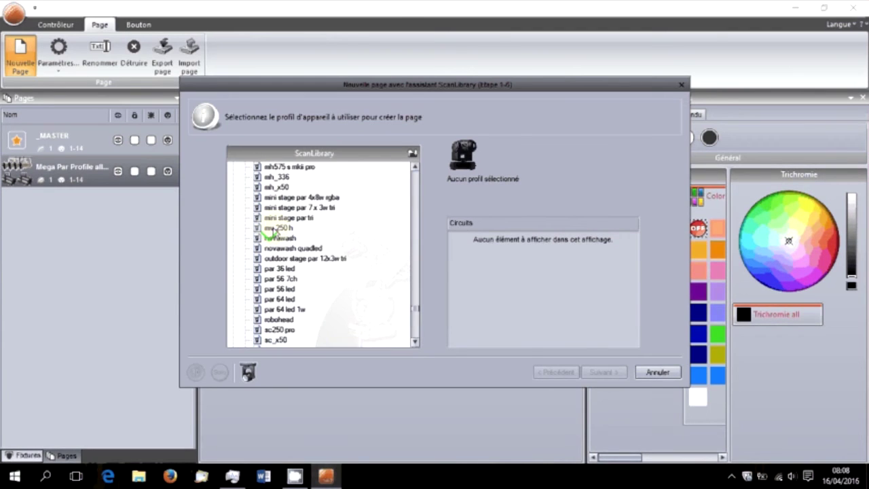
scroll(280, 232, "up", 2)
double_click(275, 249)
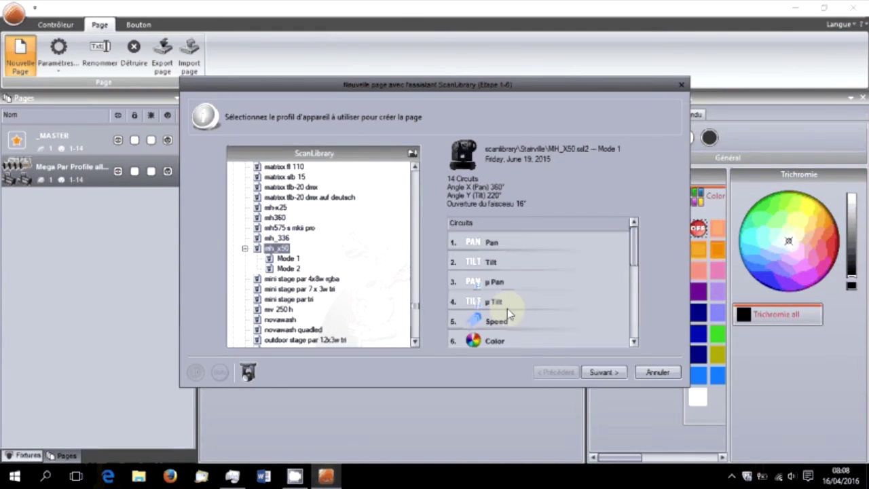
Compare the circuits of Modes 1 and 2 of the mh_x50 profile, and continue with Mode 1.
left_click(288, 258)
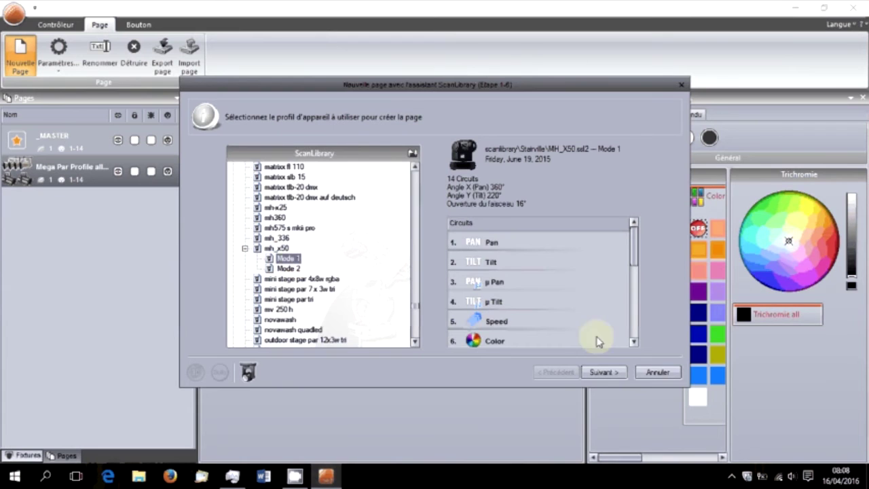
scroll(583, 300, "down", 3)
scroll(578, 295, "up", 3)
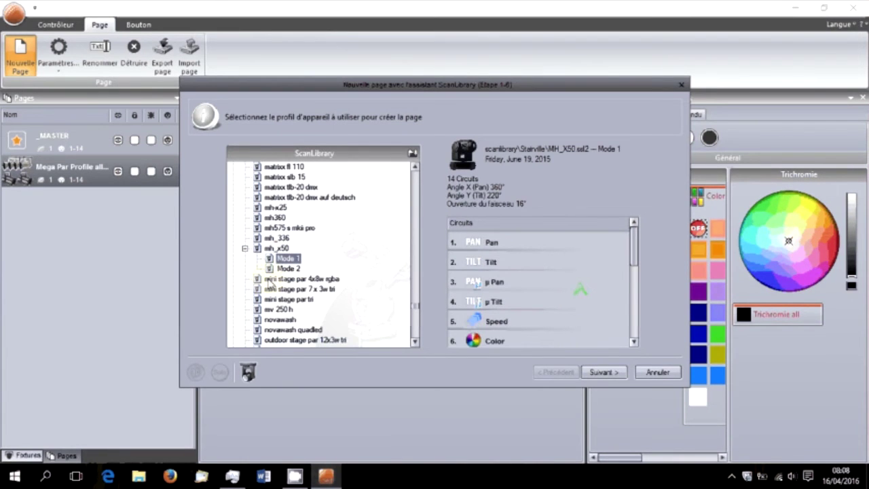
key("Down")
scroll(484, 285, "down", 2)
scroll(484, 285, "up", 2)
key("Up")
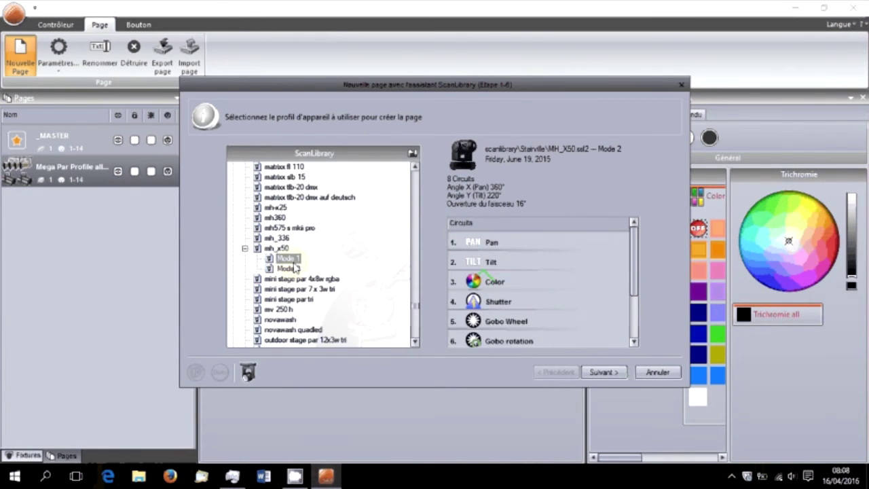
scroll(530, 309, "down", 3)
left_click(622, 376)
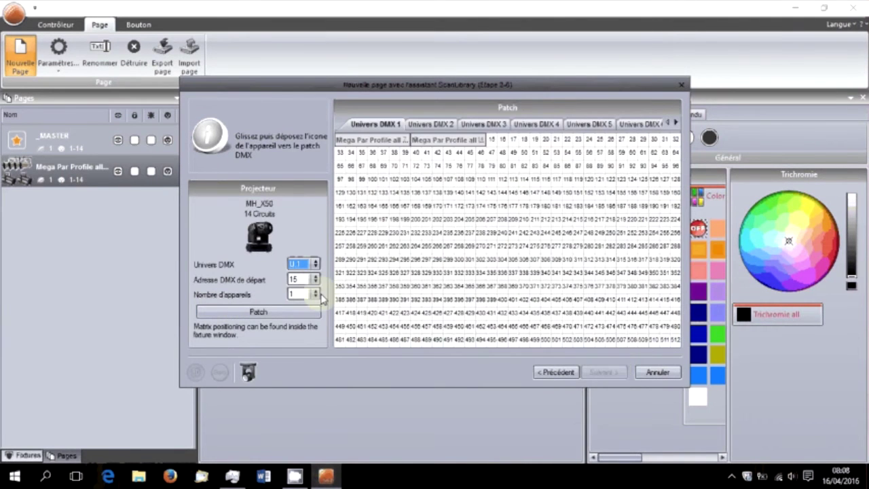
Set the number of MH_X50 fixtures to 4 and patch them in DMX universe 1 from start address 15.
left_click(315, 294)
left_click(300, 329)
left_click(288, 311)
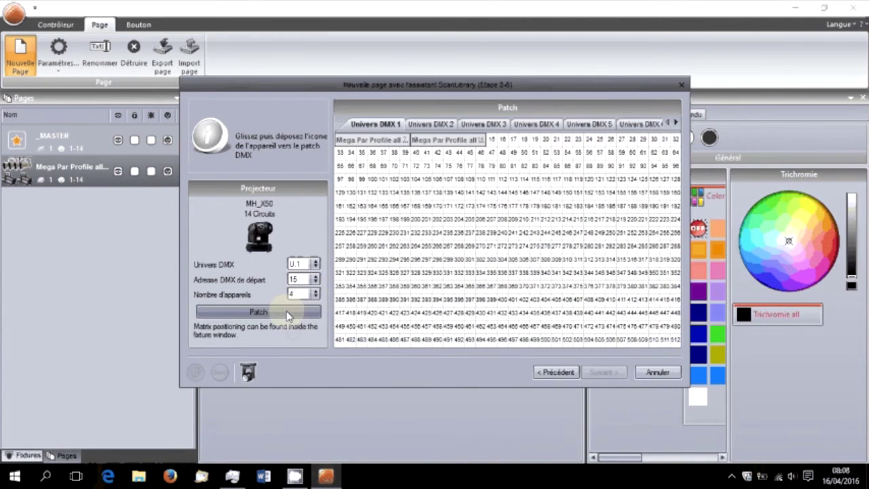
left_click(608, 372)
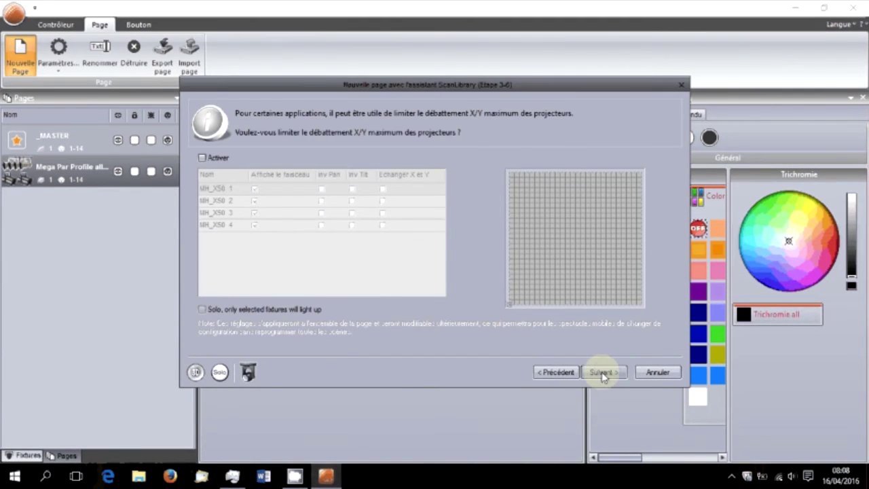
Leave the X/Y movement limit off, keep the default switches and scenes, and create the page as MH_X50, added to the master page.
left_click(606, 372)
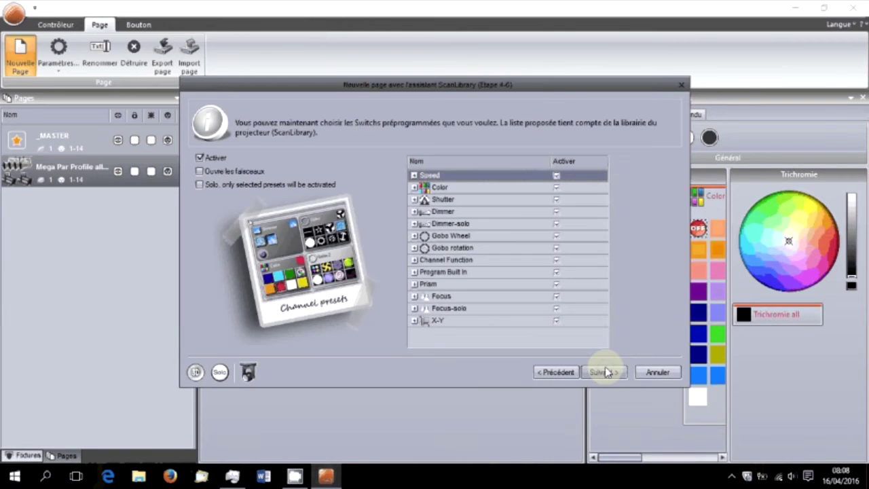
left_click(562, 371)
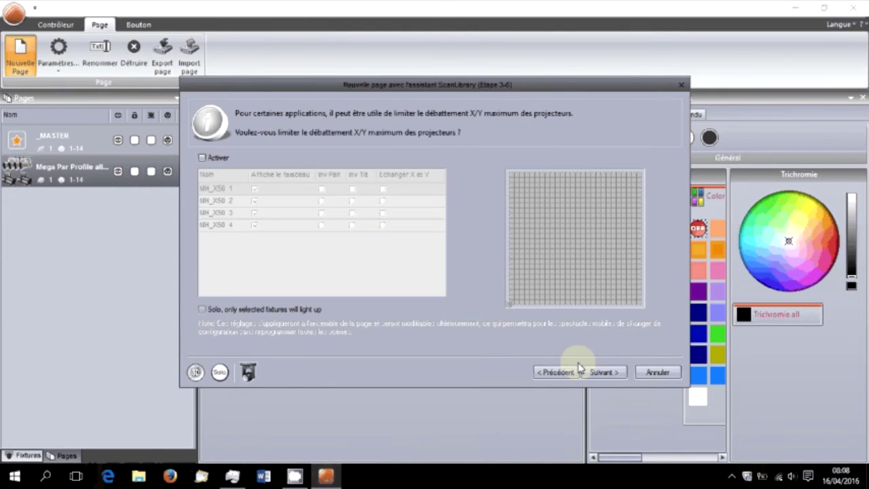
left_click(599, 372)
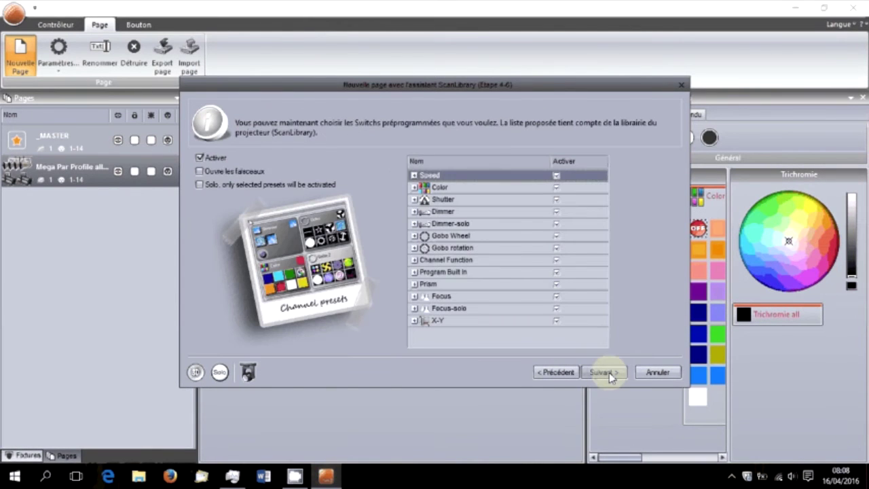
left_click(608, 372)
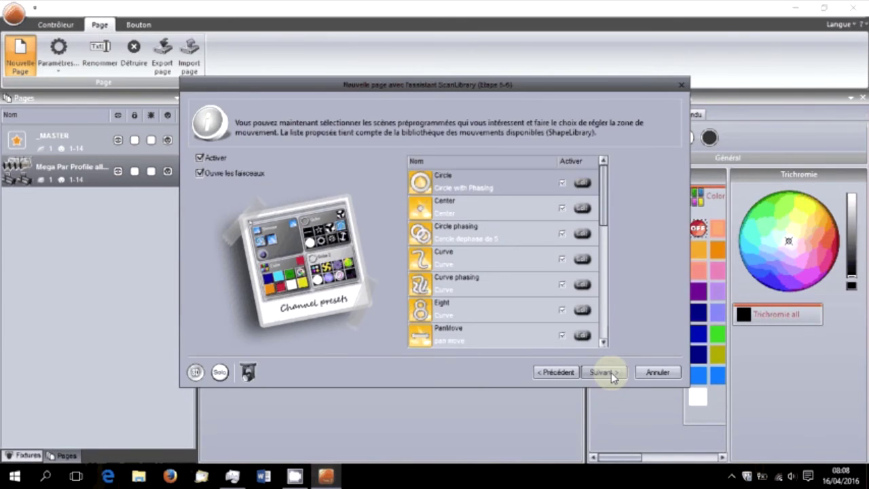
left_click(611, 372)
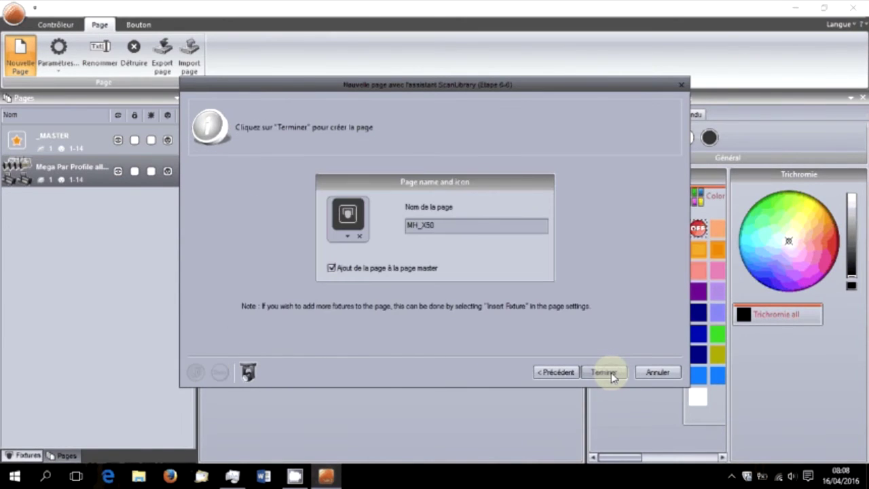
left_click(611, 374)
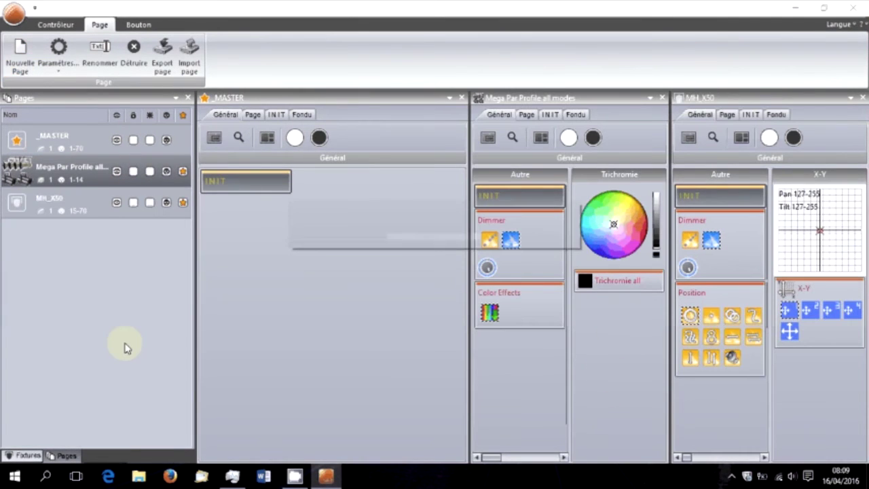
Create a scene named "Scène tuto" on the Mega Par Profile all modes page from the current circuit state, and open it for editing.
left_click(68, 197)
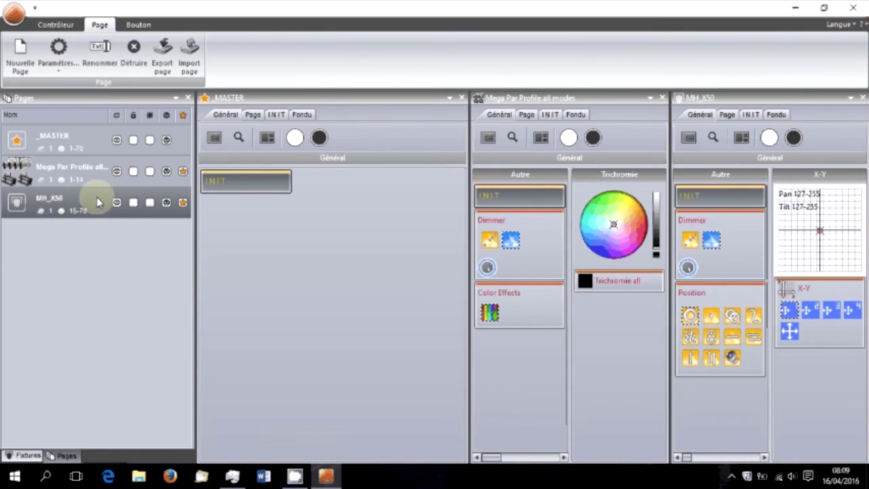
left_click(80, 168)
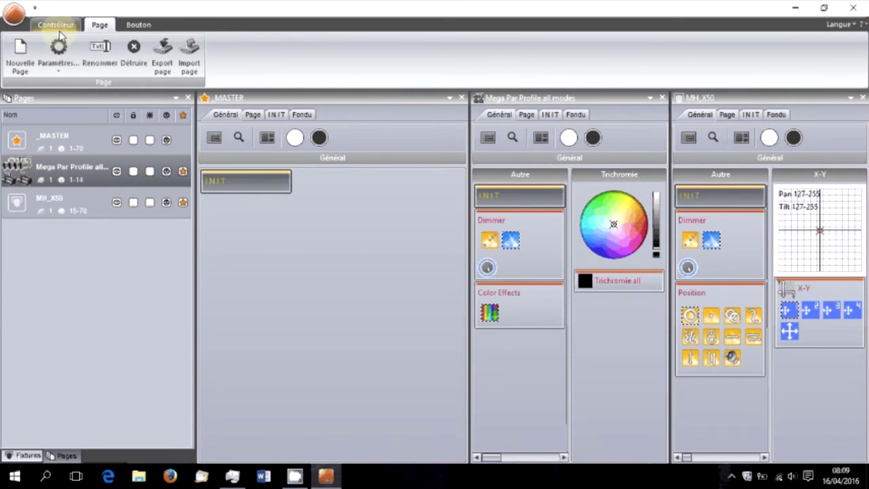
left_click(58, 25)
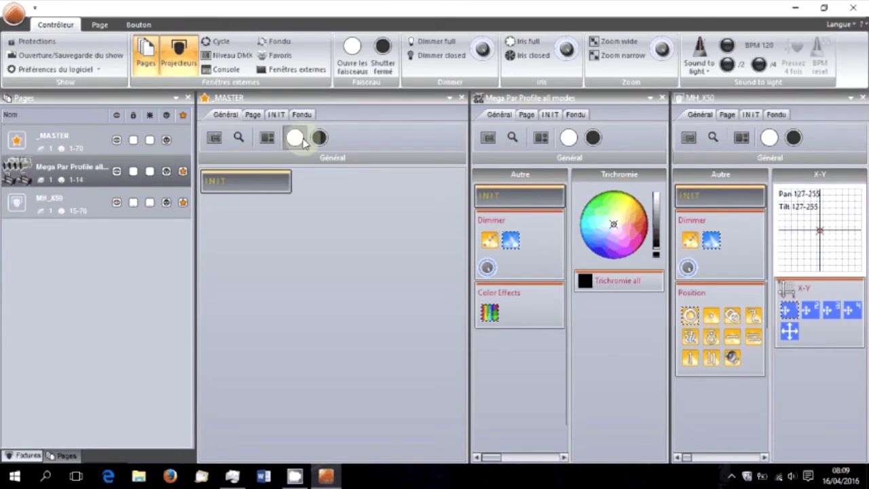
left_click(136, 26)
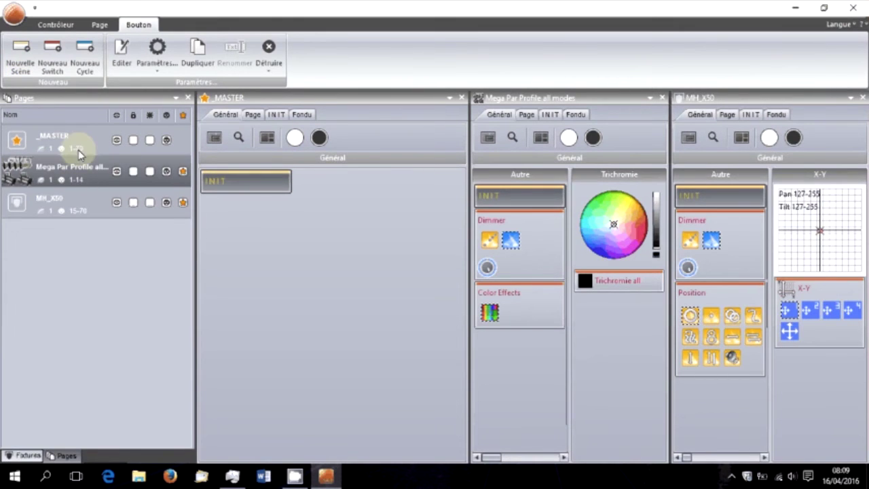
left_click(21, 68)
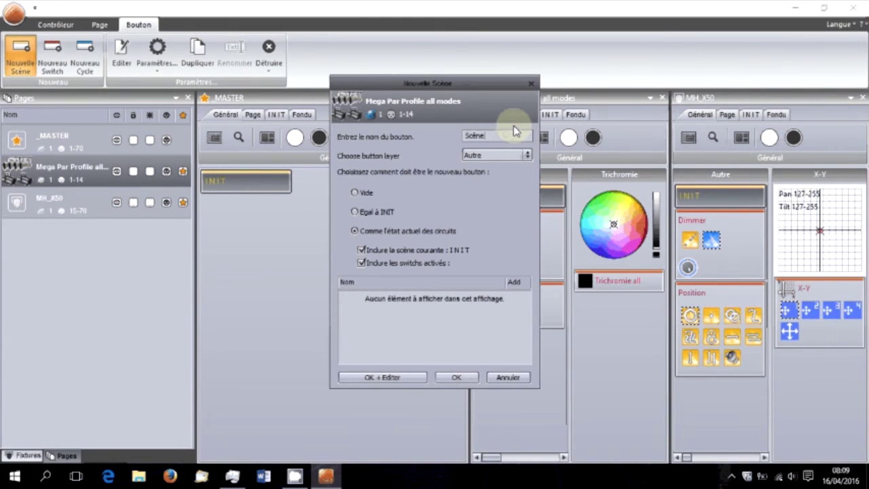
type("tuto")
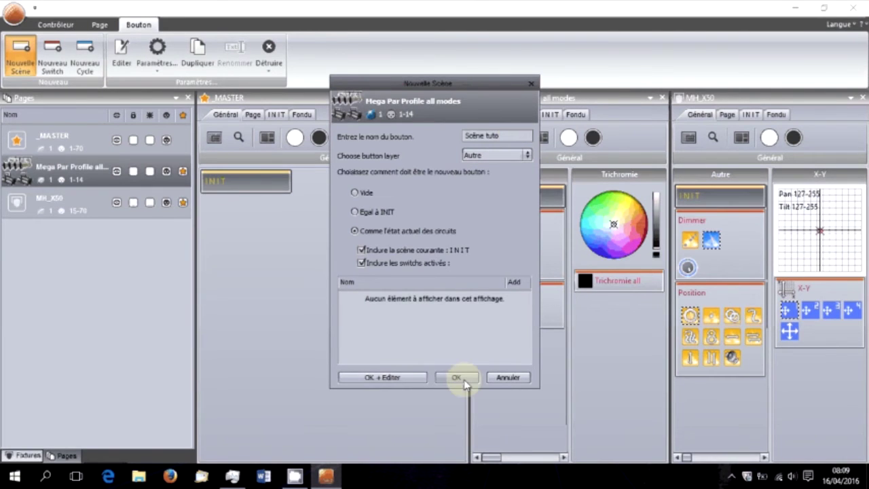
left_click(400, 377)
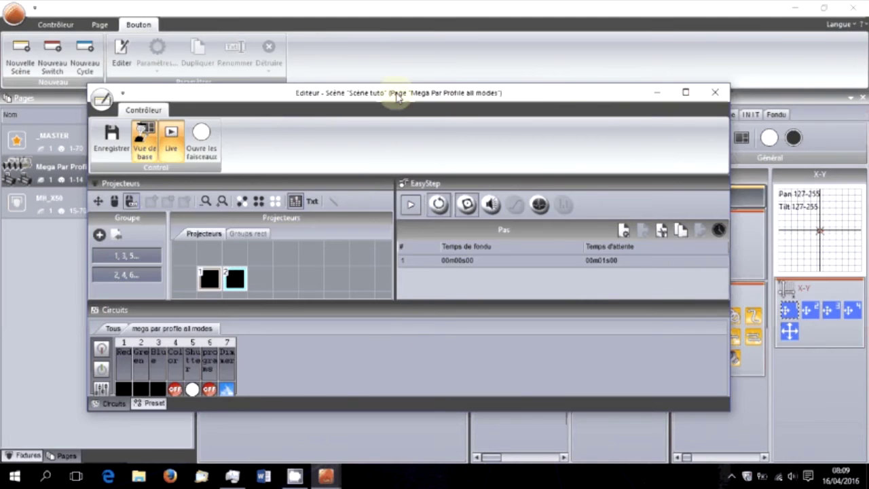
Reposition and enlarge the scene editor to show the full circuit faders, and select step 1 of the scene.
left_click_drag(400, 97, 453, 27)
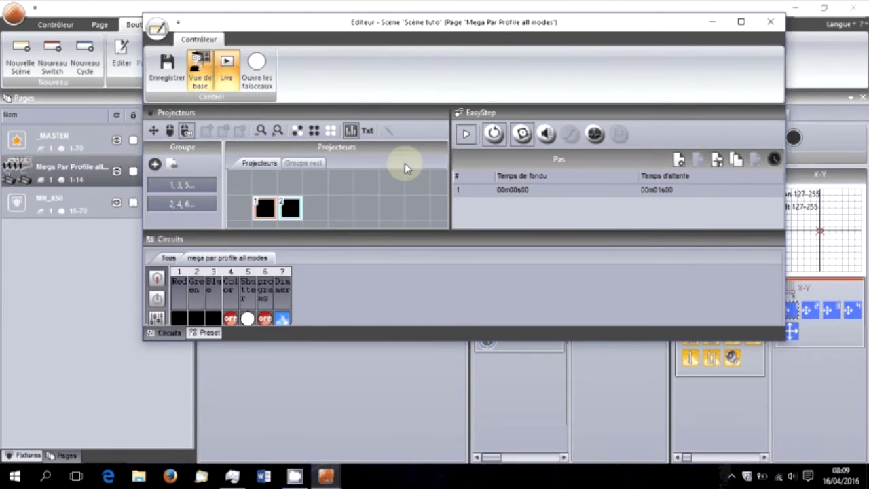
left_click(495, 192)
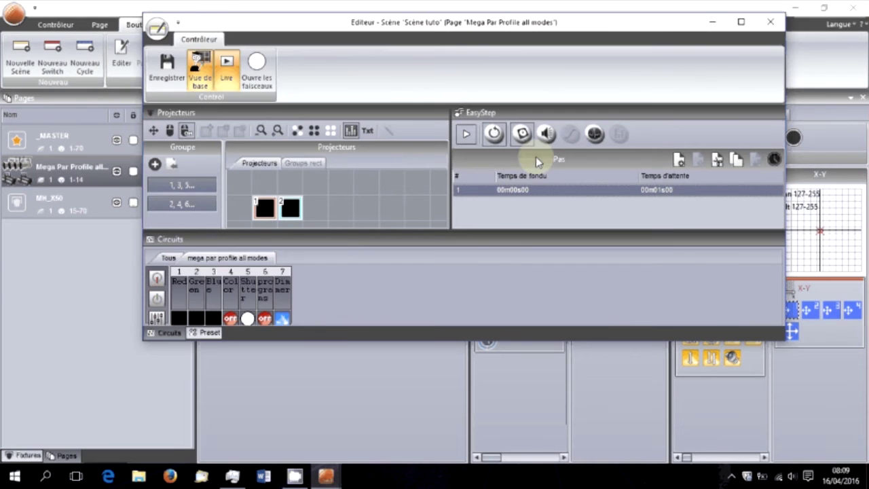
left_click_drag(329, 344, 339, 467)
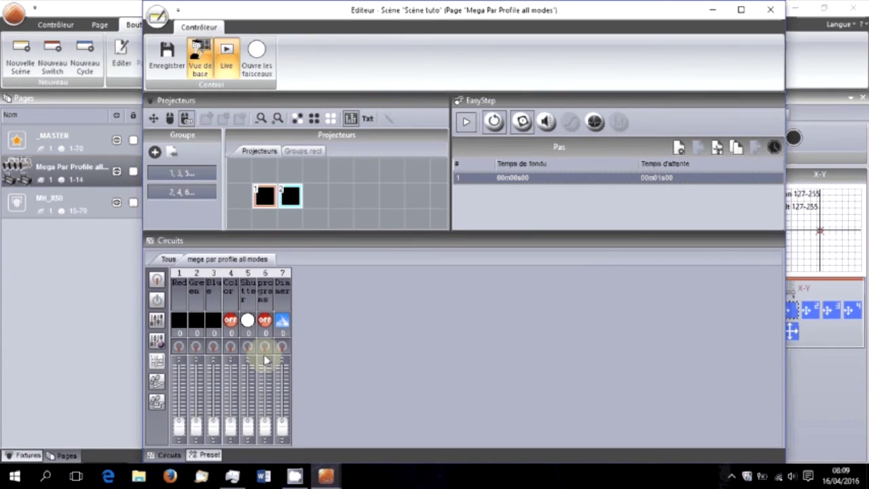
Switch on the Red, Green and Blue circuits of the Mega Par fixtures at 255.
left_click(160, 298)
left_click(160, 298)
left_click(214, 347)
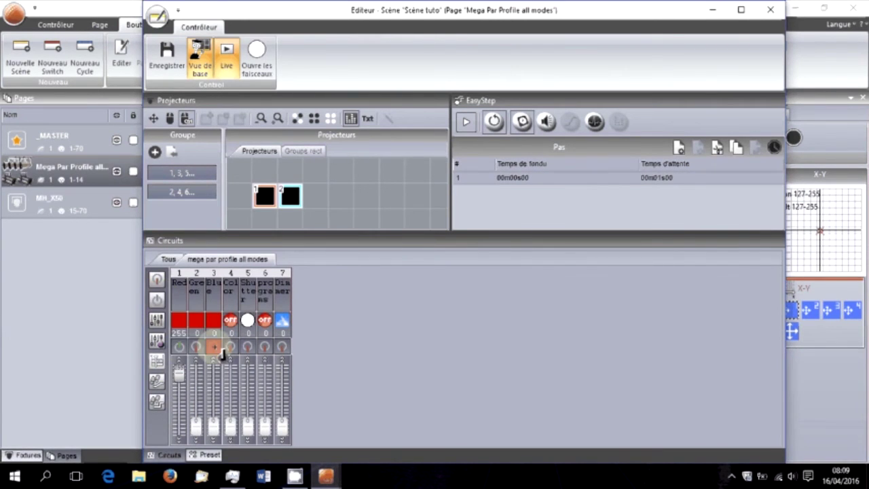
left_click(157, 299)
left_click(214, 347)
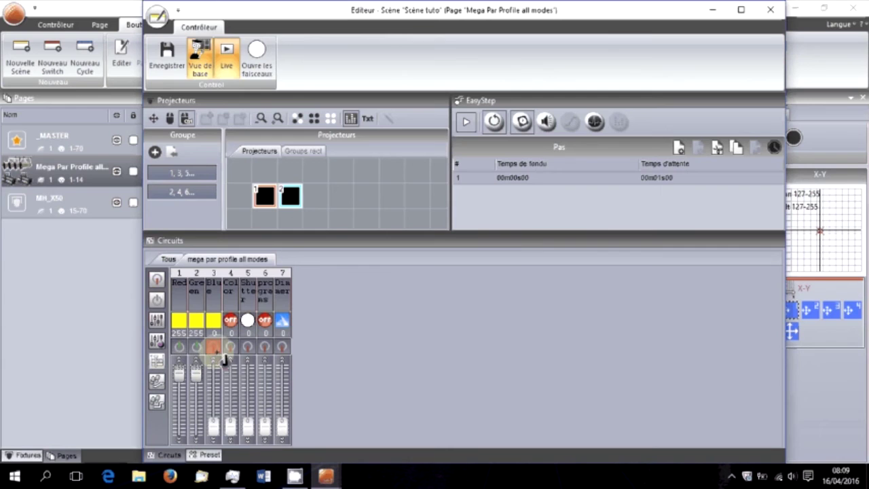
left_click(156, 299)
left_click(157, 300)
left_click(178, 345)
Switch on the Color, Shutter, programs and Dimmer circuits of the Mega Par fixtures at 255.
left_click(157, 299)
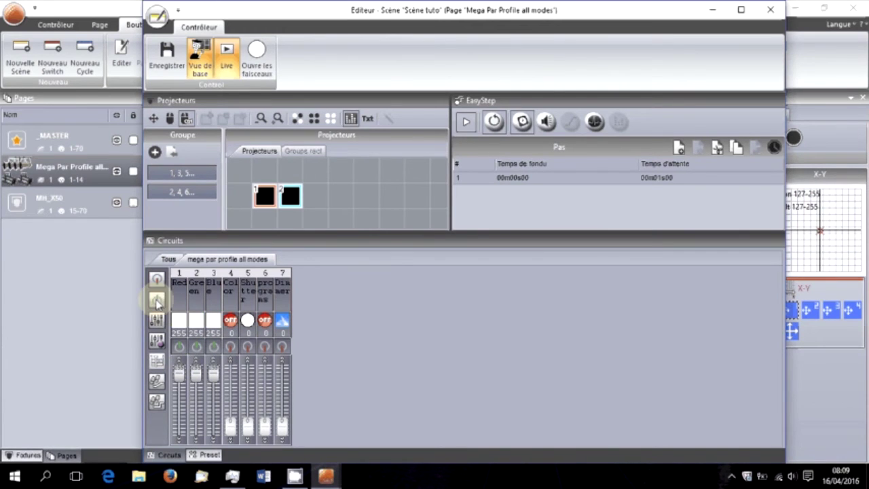
left_click(231, 346)
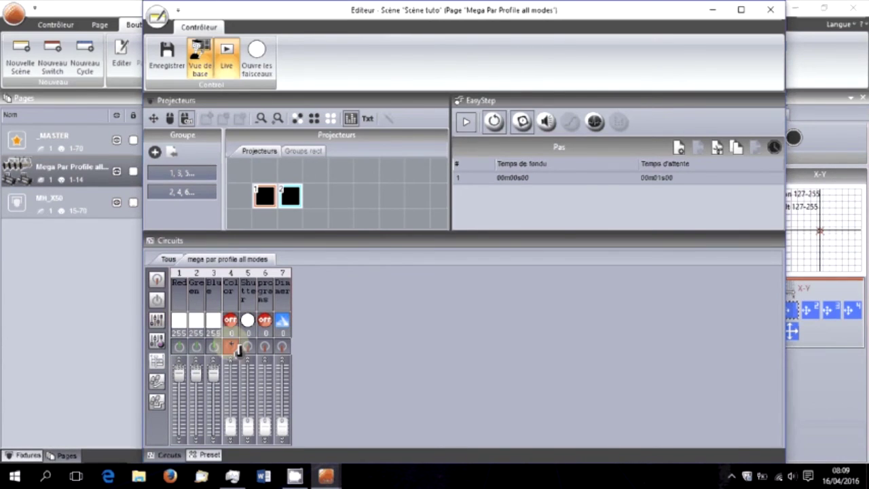
left_click(157, 300)
left_click(248, 347)
left_click(157, 299)
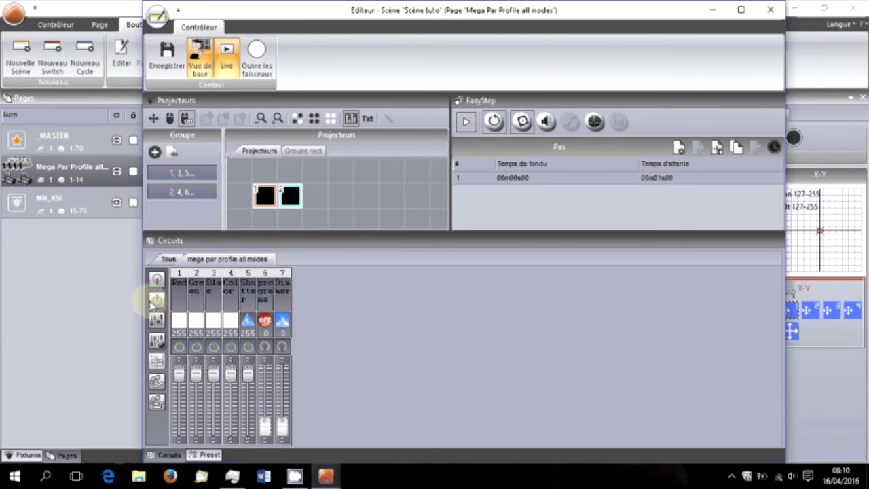
left_click(265, 346)
left_click(157, 300)
left_click(282, 346)
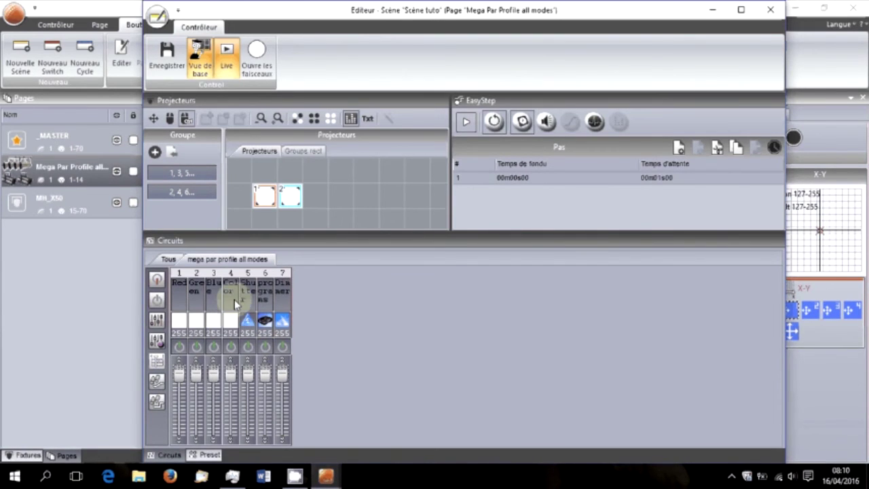
left_click(157, 297)
left_click(173, 336)
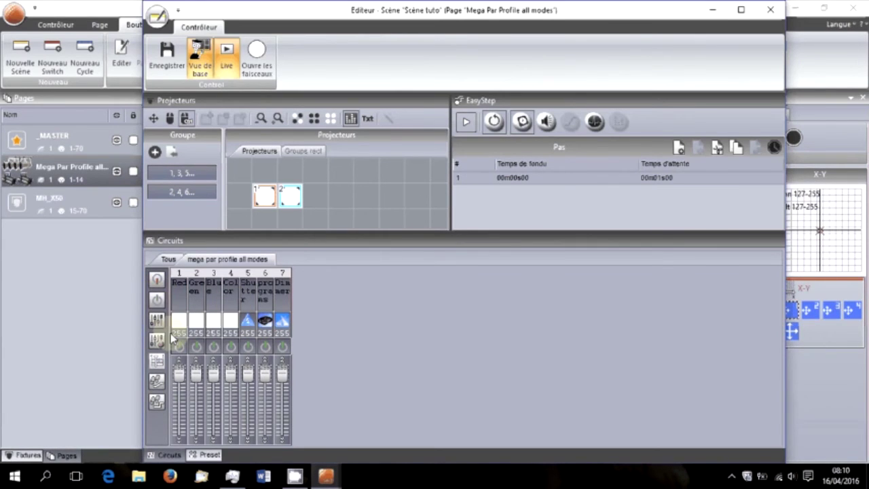
left_click(158, 300)
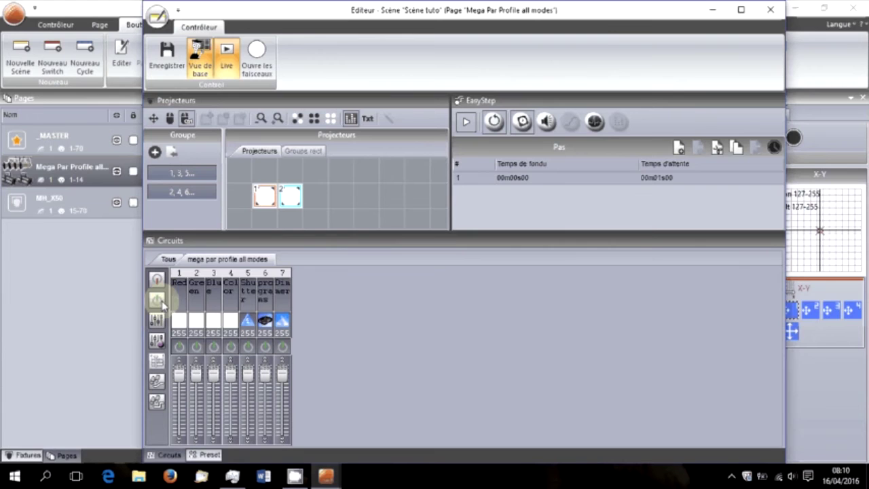
left_click(181, 358)
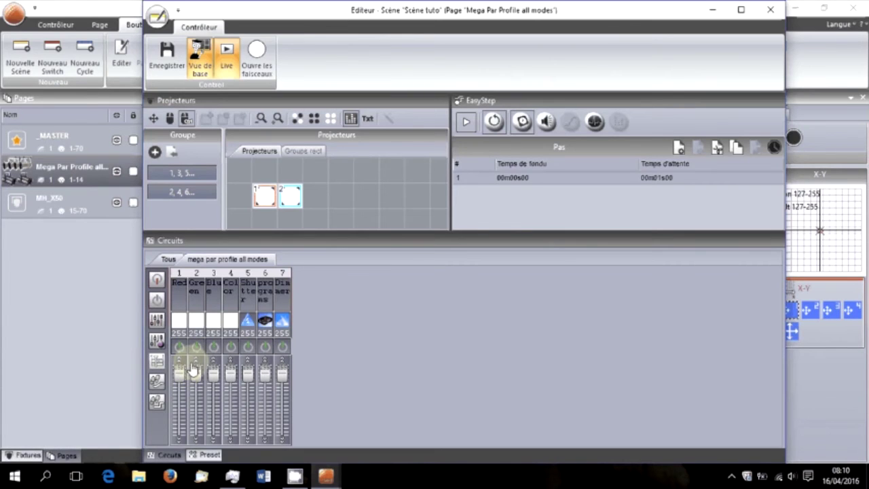
mouse_move(179, 373)
left_mouse_down()
mouse_move(181, 404)
mouse_move(181, 360)
left_mouse_up()
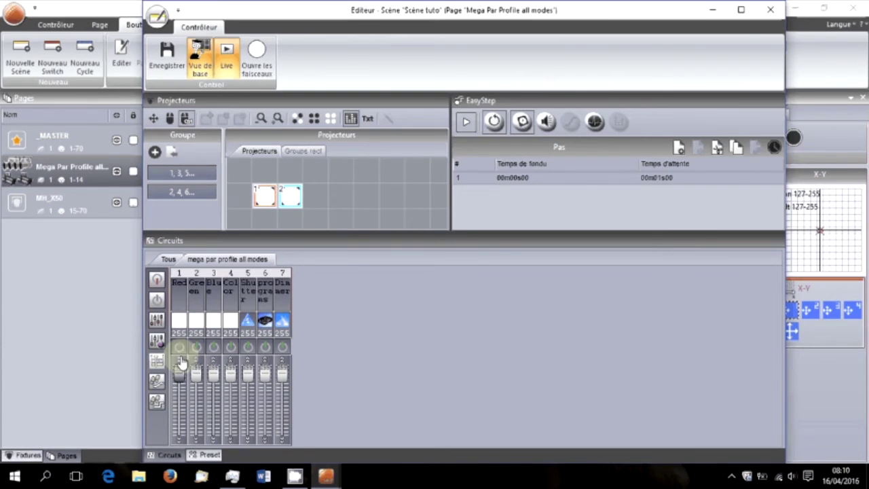
Lower the Mega Par Shutter circuit to 137 and the programs circuit to 0.
left_click_drag(248, 375, 248, 406)
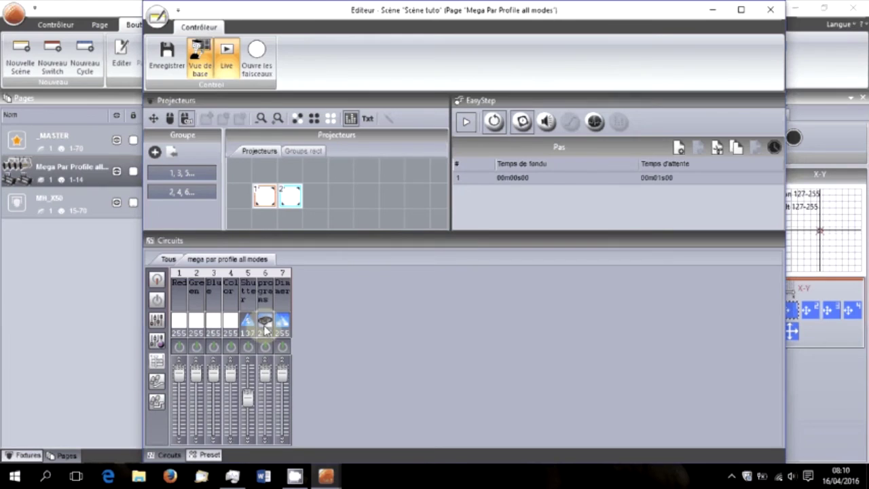
left_click_drag(266, 377, 265, 467)
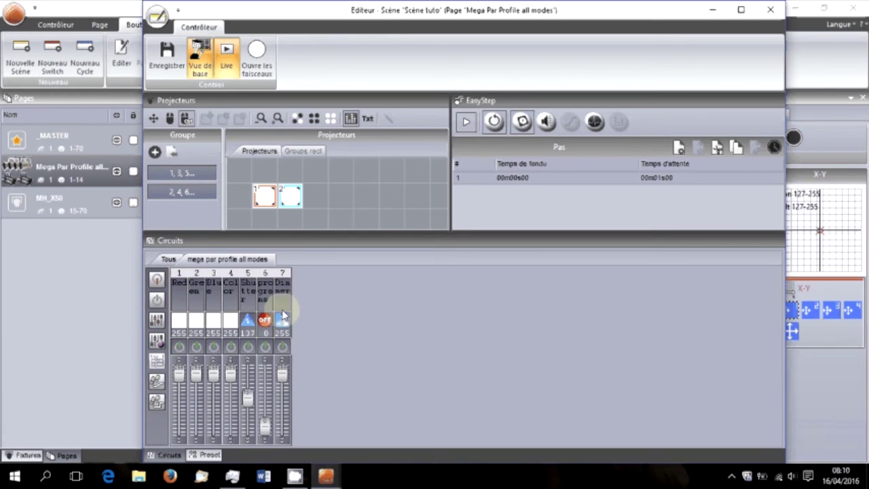
Save the "Scène tuto" scene and close its editor, accepting the changes.
left_click(166, 65)
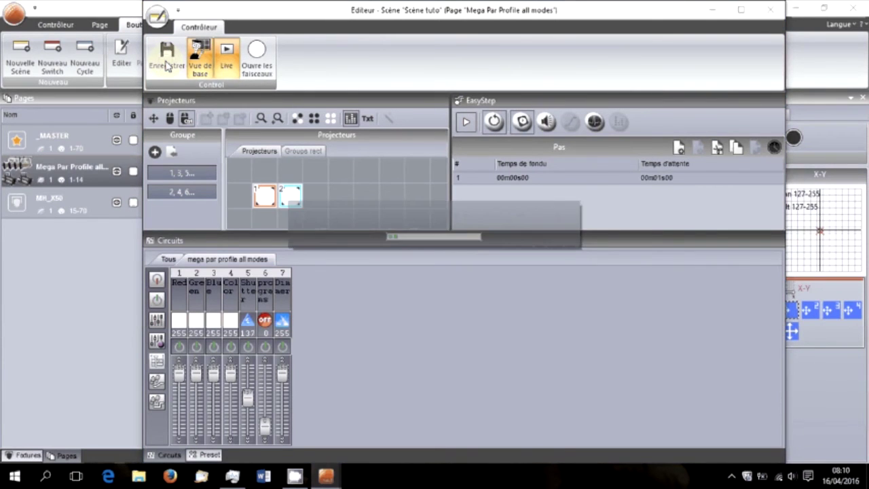
left_click(771, 11)
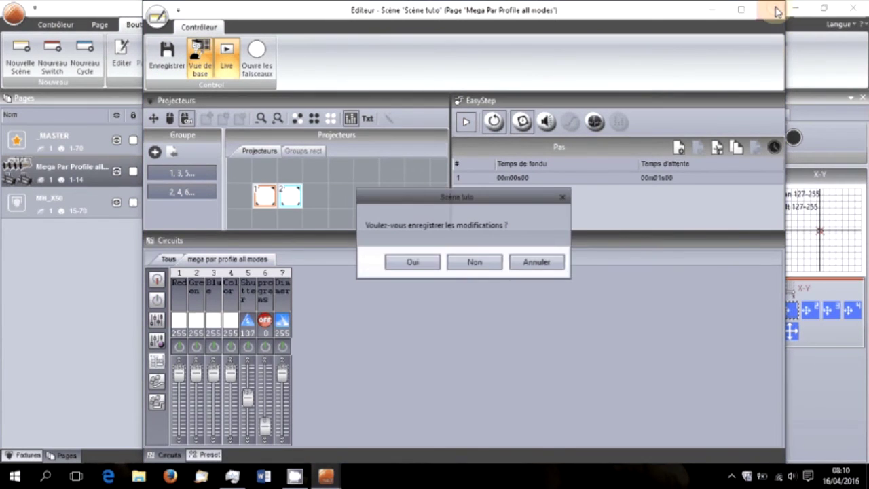
left_click(412, 263)
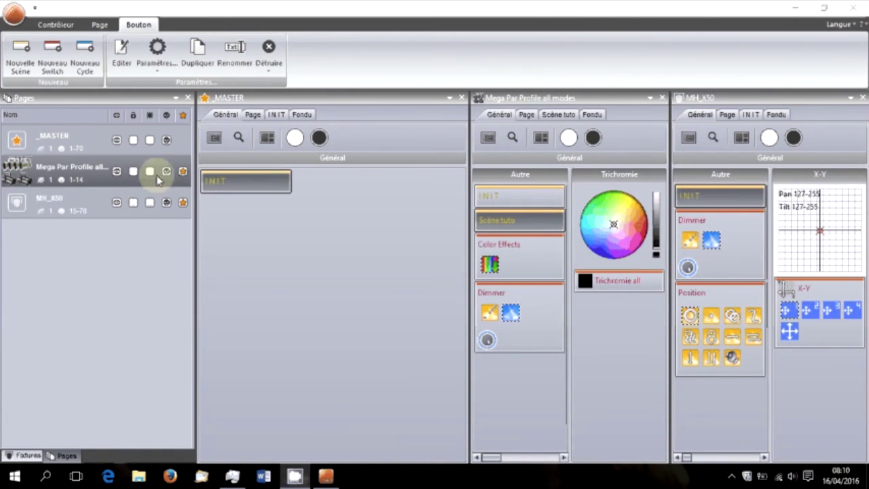
Test the Mega Par page by switching between "Scène tuto" and INIT.
left_click(495, 224)
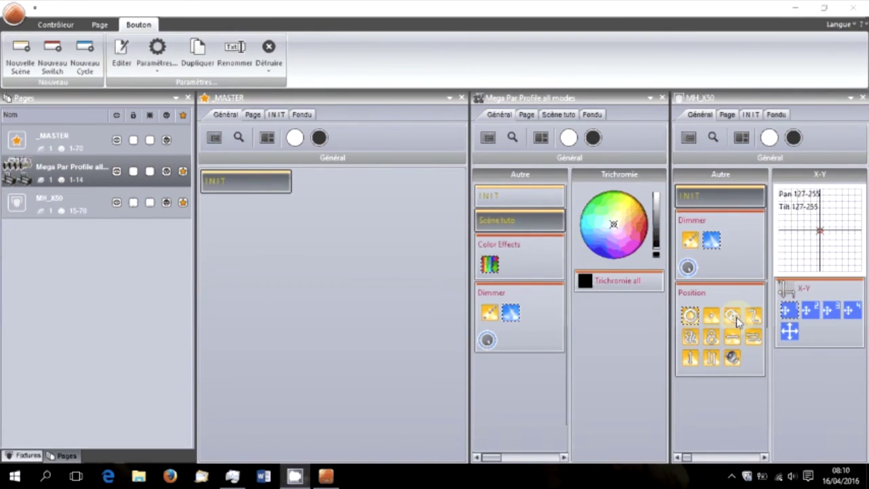
left_click(513, 219)
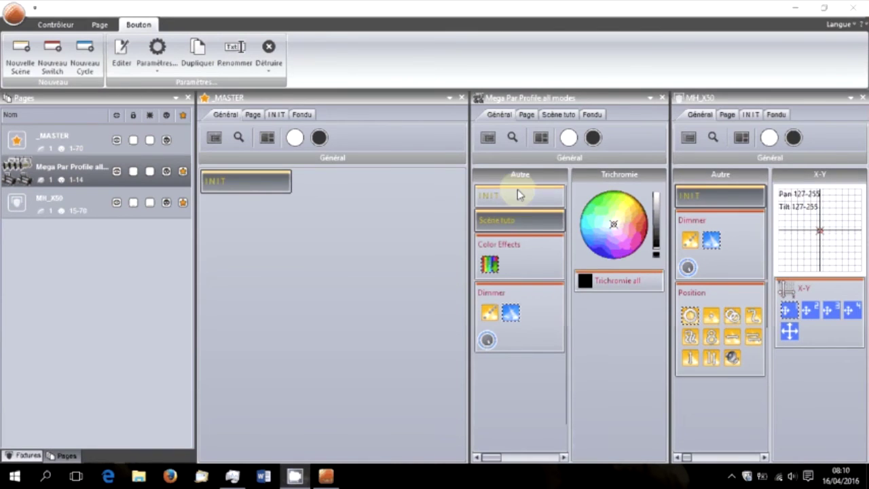
left_click(519, 196)
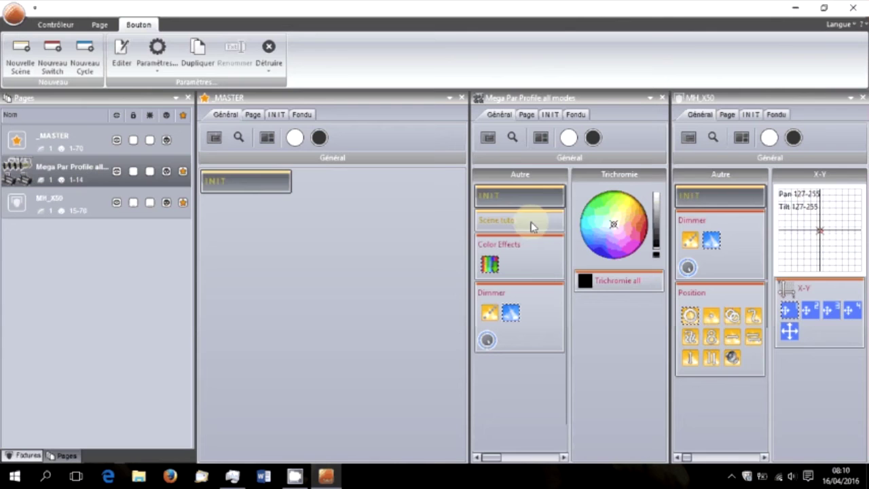
left_click(516, 221)
left_click(516, 221)
Create a scene named "Scène" on the MH_X50 page from the current circuit state, and open it for editing.
left_click(66, 204)
left_click(21, 57)
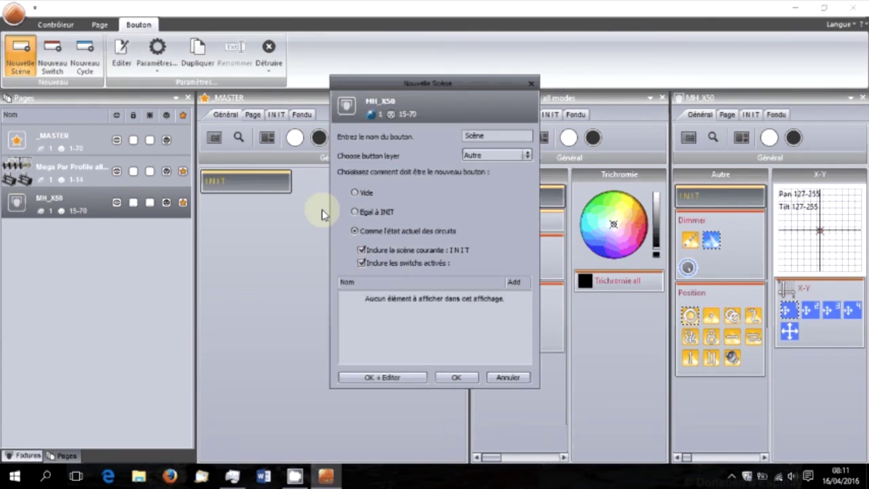
left_click(407, 378)
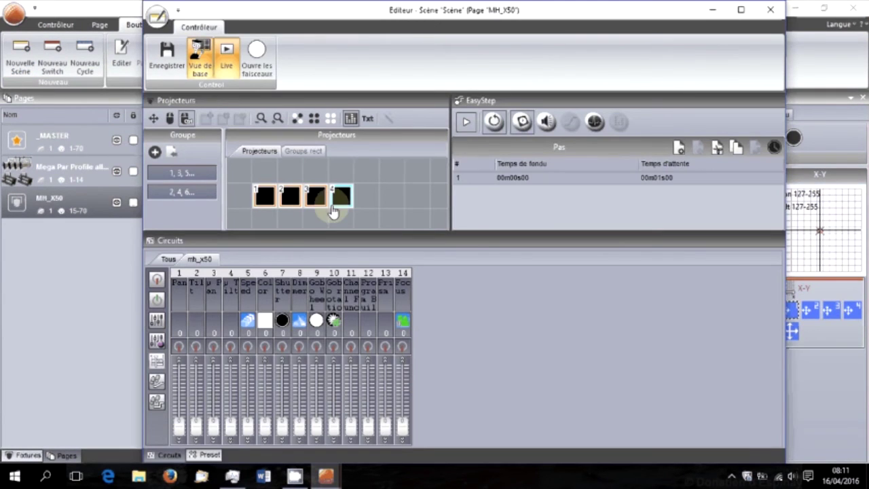
Select only the two outer MH_X50 fixtures, the first and the fourth in the row.
left_click(266, 207)
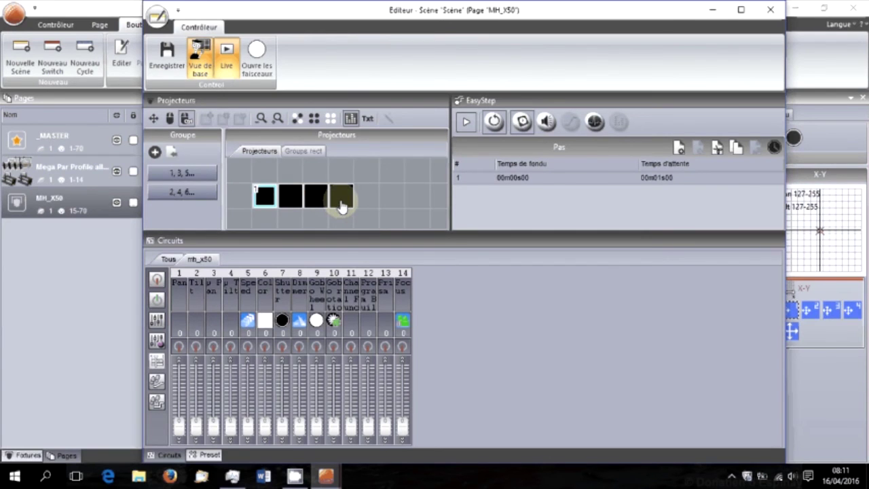
left_click(187, 120)
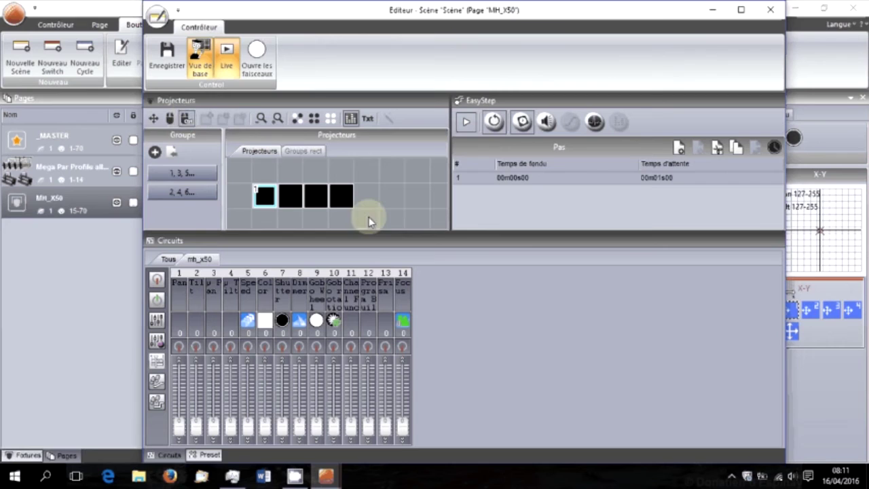
left_click(342, 203)
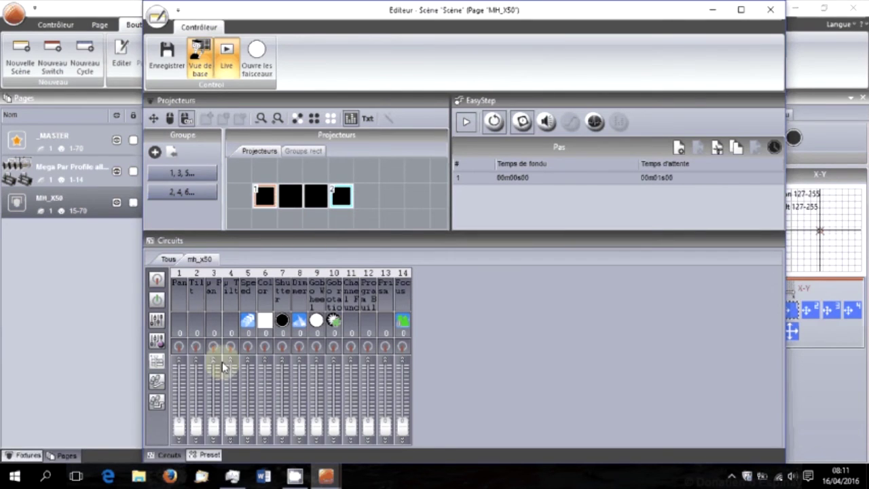
Switch on the Pan, Tilt, µ Pan, µ Tilt and Speed circuits of the two outer fixtures at 255.
left_click(178, 346)
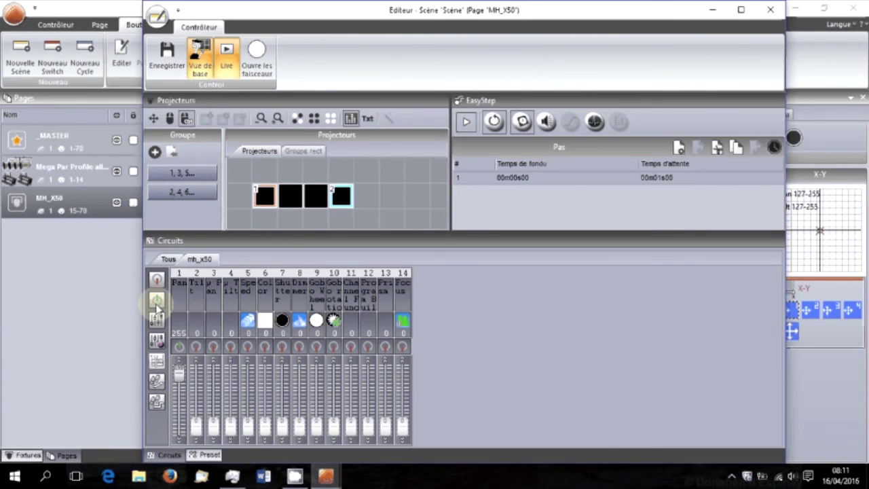
left_click(195, 346)
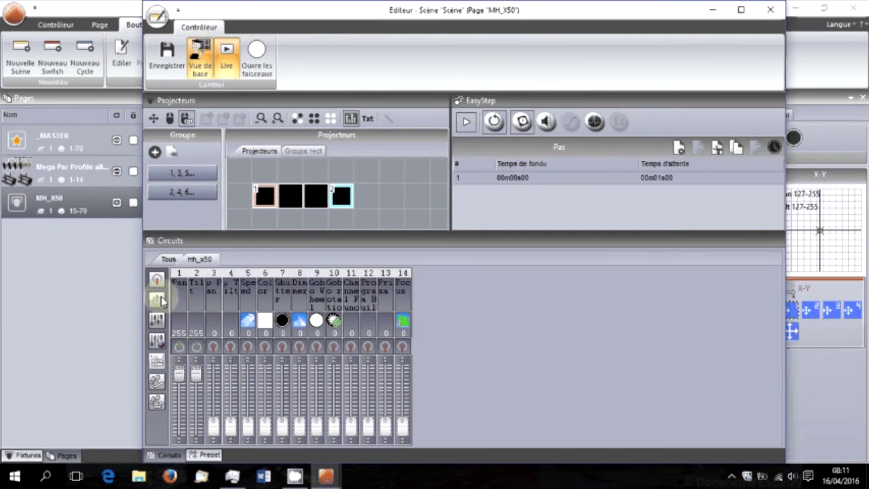
left_click(213, 346)
left_click(230, 346)
left_click(248, 346)
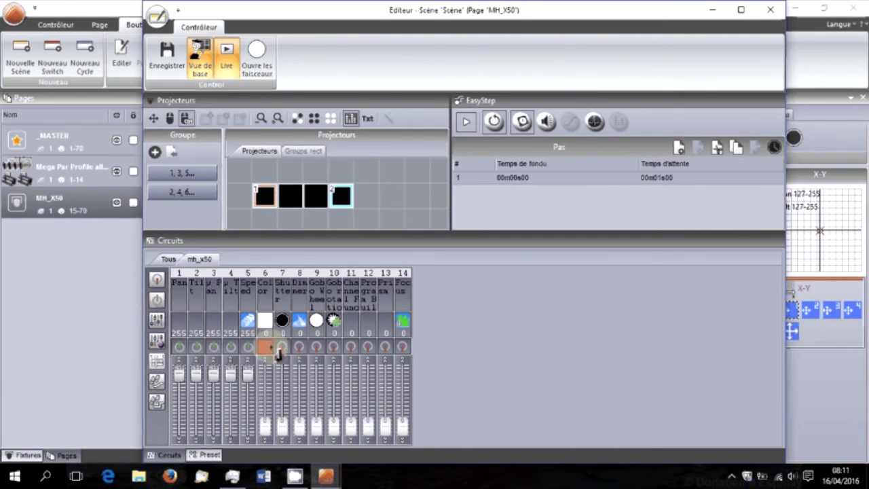
Switch on the Color, Shutter, Dimmer, Gobo Wheel and Gobo rotation circuits of the two outer fixtures at 255.
left_click(265, 347)
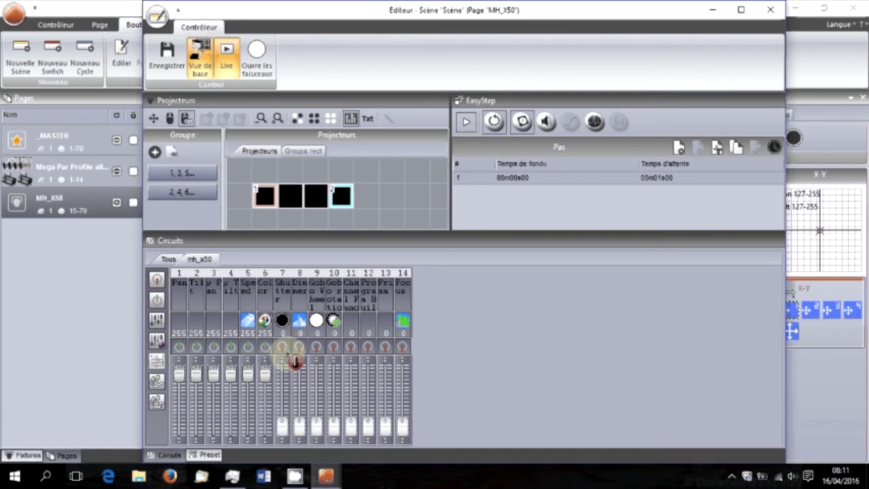
left_click(282, 346)
left_click(299, 347)
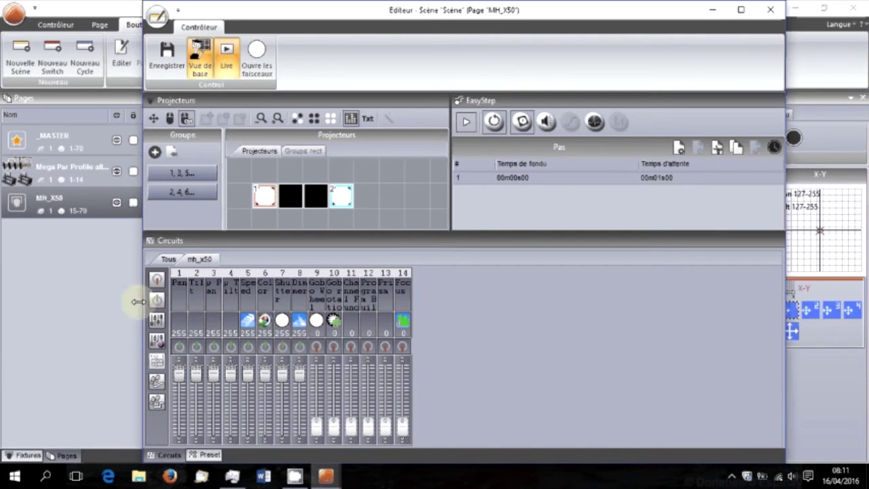
left_click(317, 347)
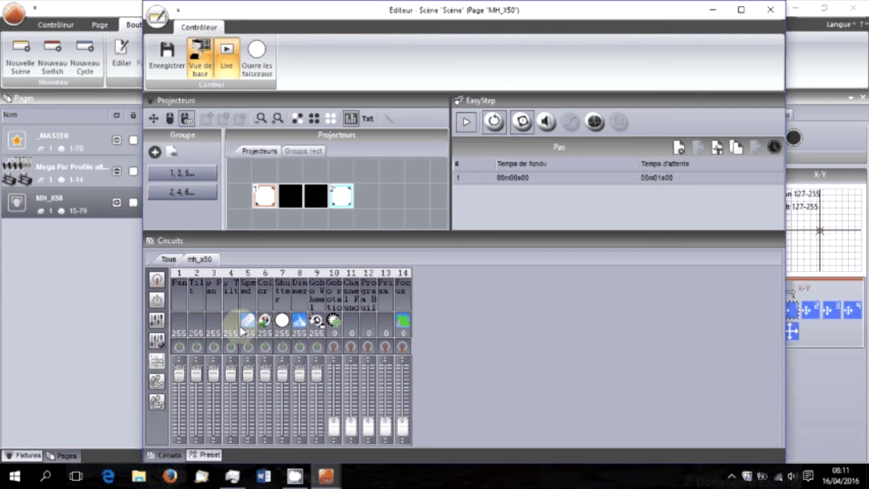
left_click(334, 347)
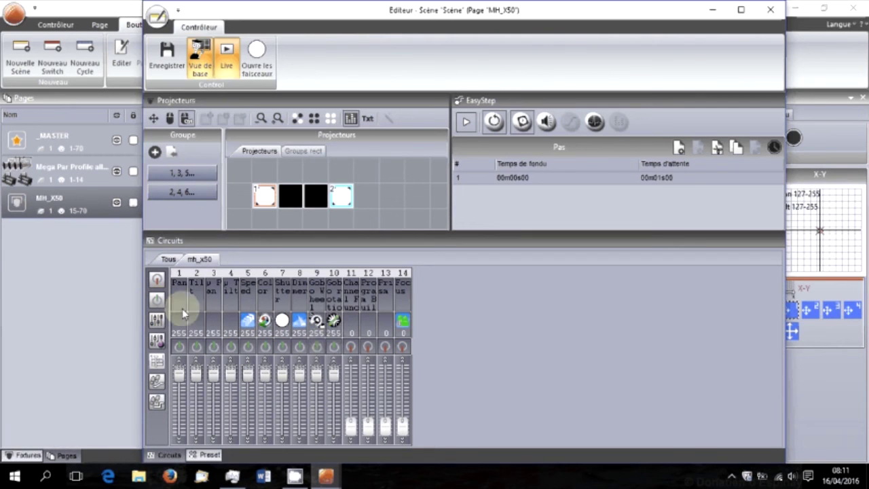
Switch on circuits 11 to 14, including Focus, of the two outer fixtures at 255.
left_click(351, 347)
left_click(235, 322)
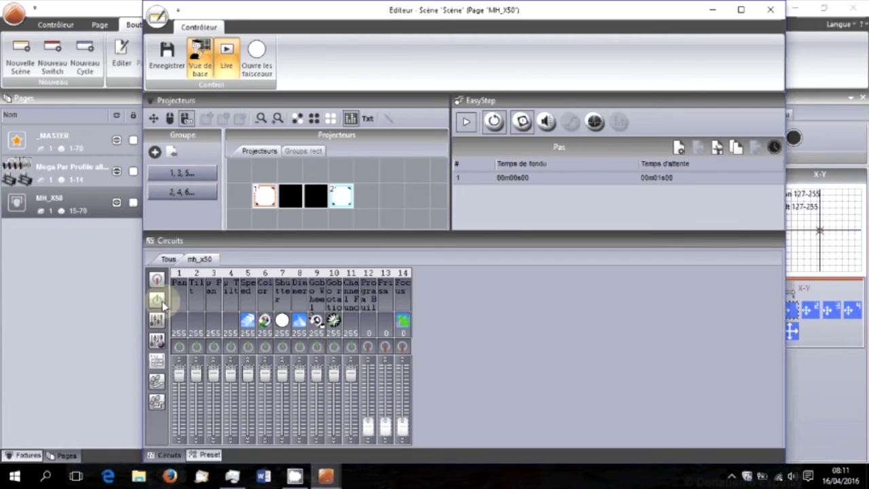
left_click(368, 347)
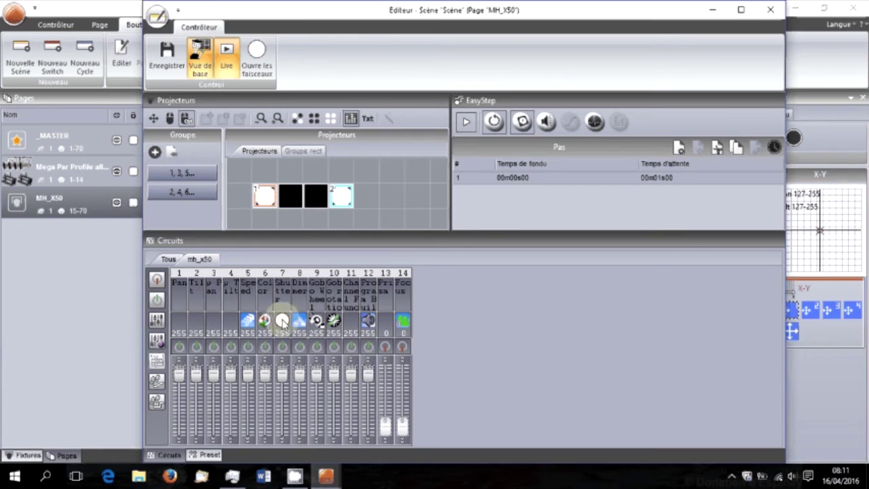
left_click(385, 347)
left_click(160, 308)
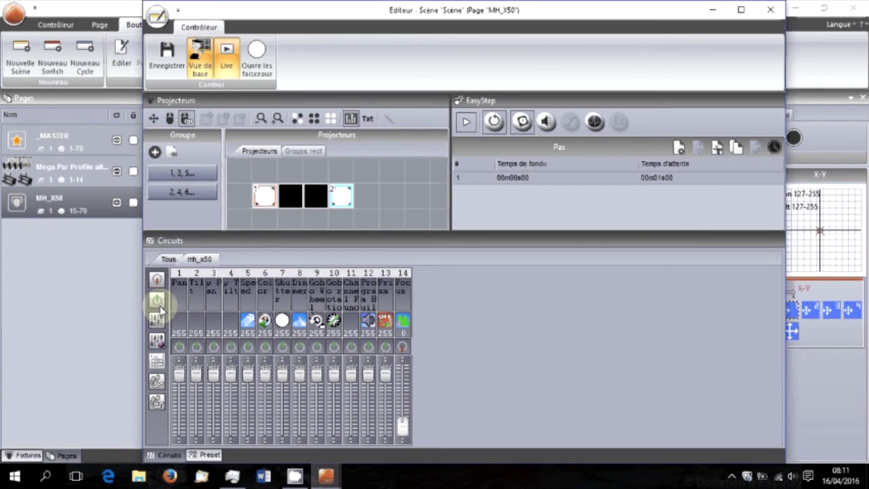
left_click(333, 345)
left_click(403, 346)
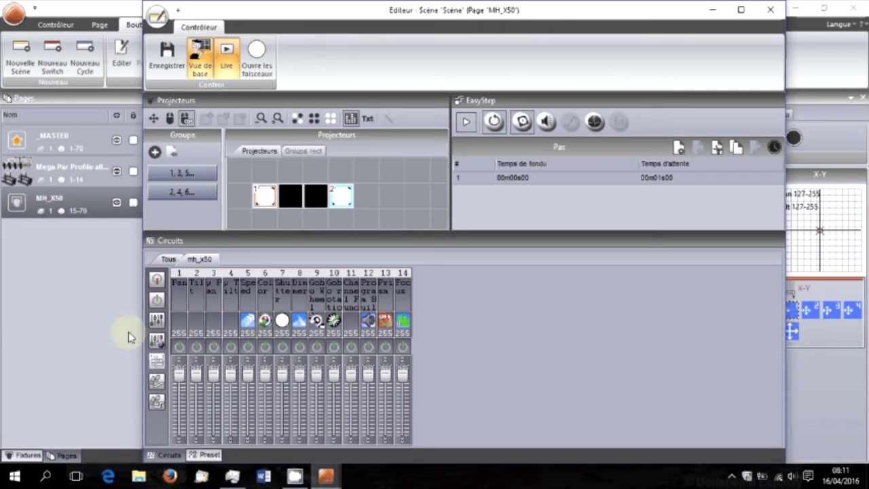
Aim the two outer fixtures by lowering Pan to 85 and Tilt to 76.
left_click(180, 373)
left_click_drag(180, 375, 189, 405)
left_click_drag(196, 375, 197, 413)
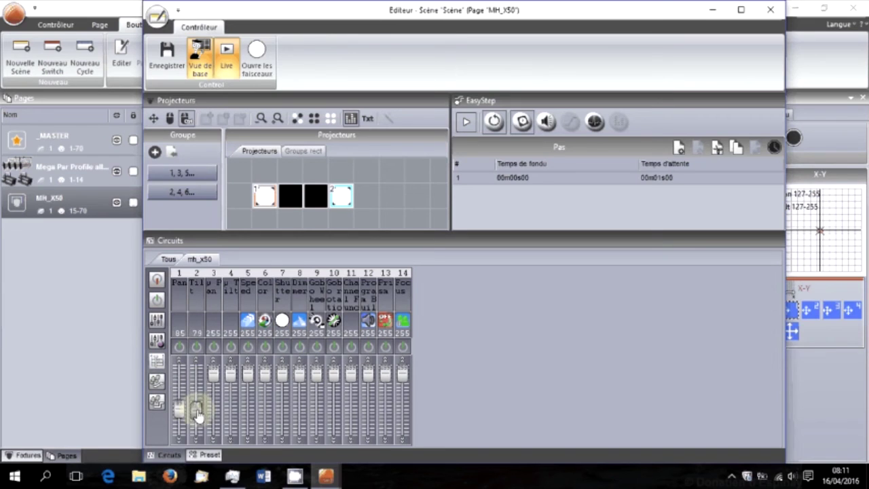
left_click(237, 354)
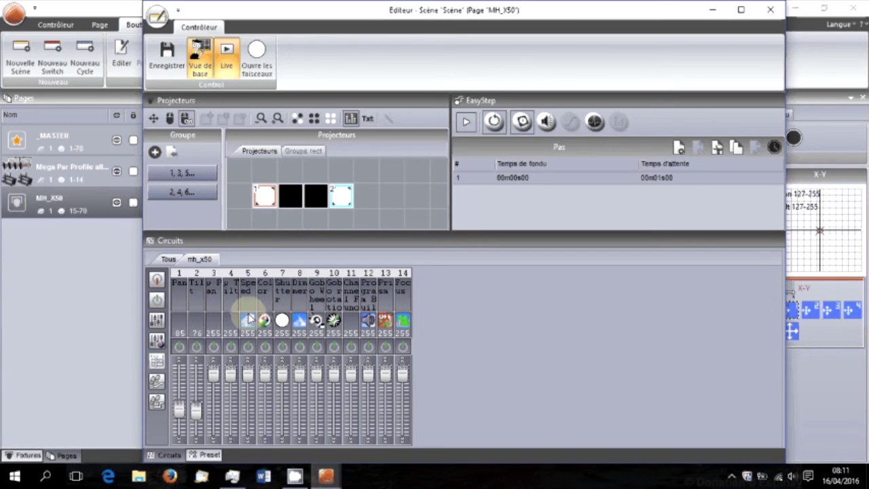
Set the outer fixtures' Color circuit to blue at 61, and lower Speed and Gobo Wheel to 0.
mouse_move(283, 375)
left_mouse_down()
mouse_move(283, 402)
mouse_move(283, 374)
left_mouse_up()
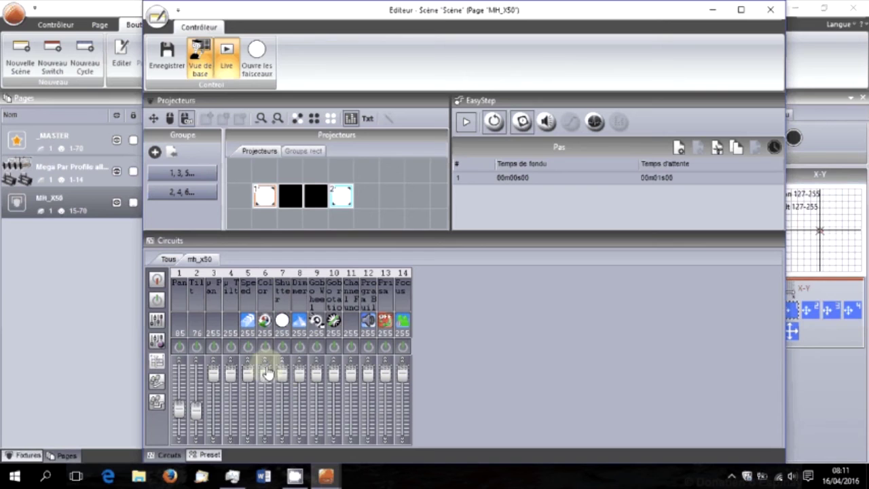
left_click_drag(266, 379, 264, 411)
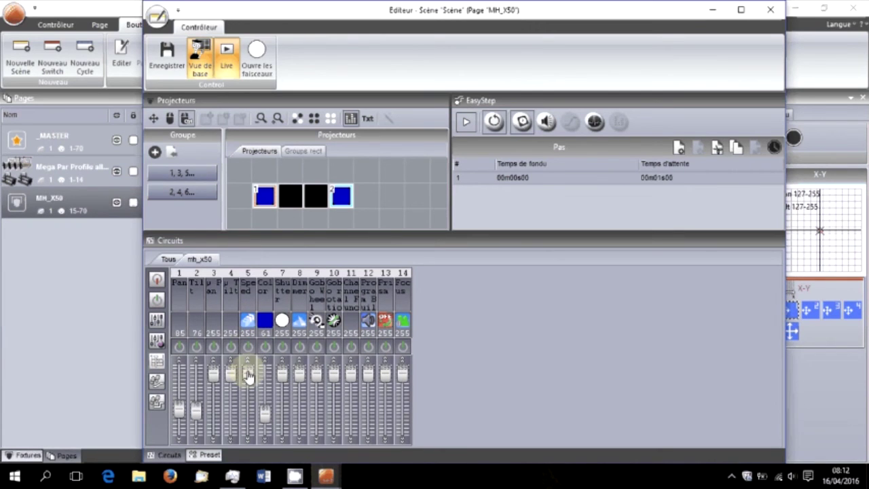
left_click_drag(248, 375, 246, 429)
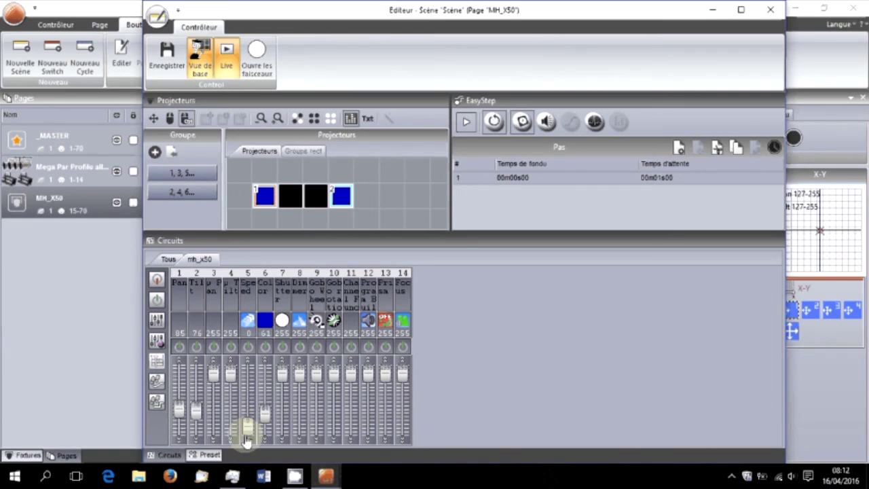
left_click_drag(316, 374, 317, 450)
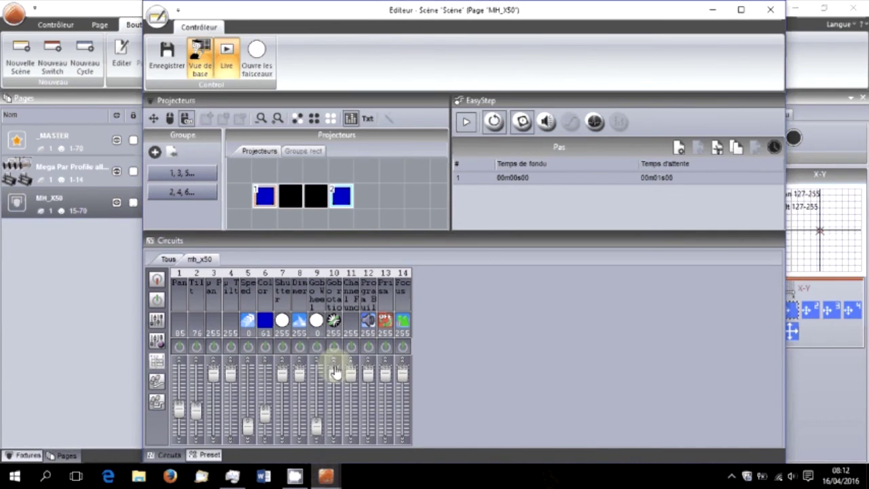
Switch on the Shutter, Tilt and Pan circuits of the two inner fixtures at 255.
left_click(291, 197)
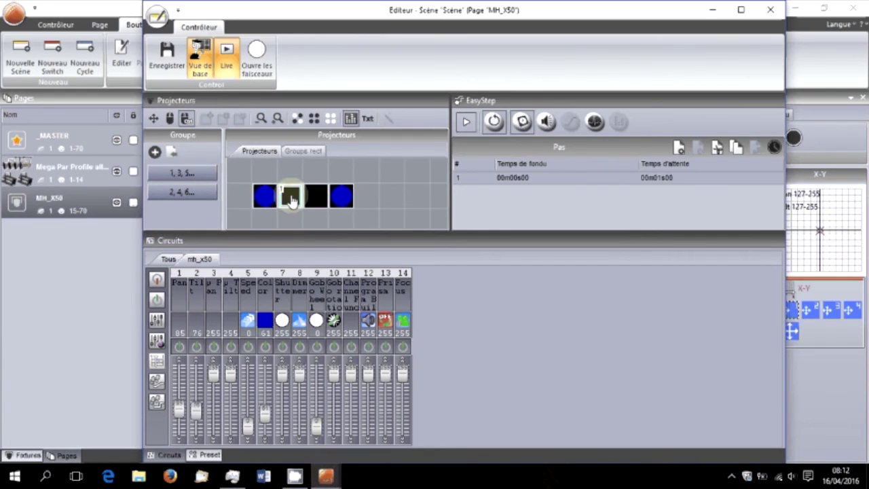
left_click(316, 197, "ctrl")
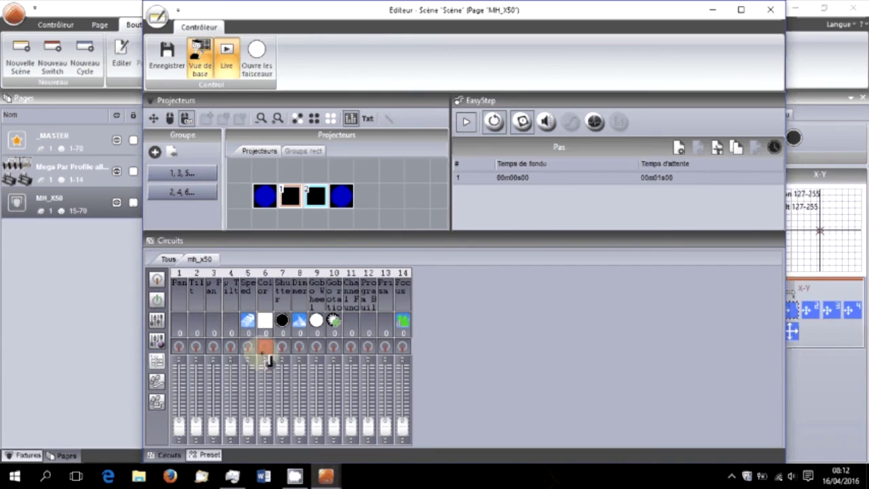
left_click_drag(283, 348, 284, 333)
left_click_drag(197, 348, 157, 299)
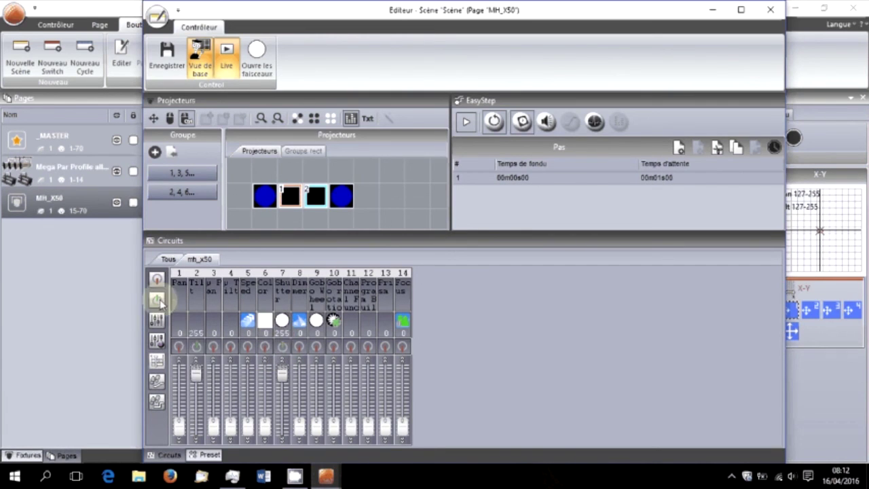
left_click_drag(180, 349, 158, 319)
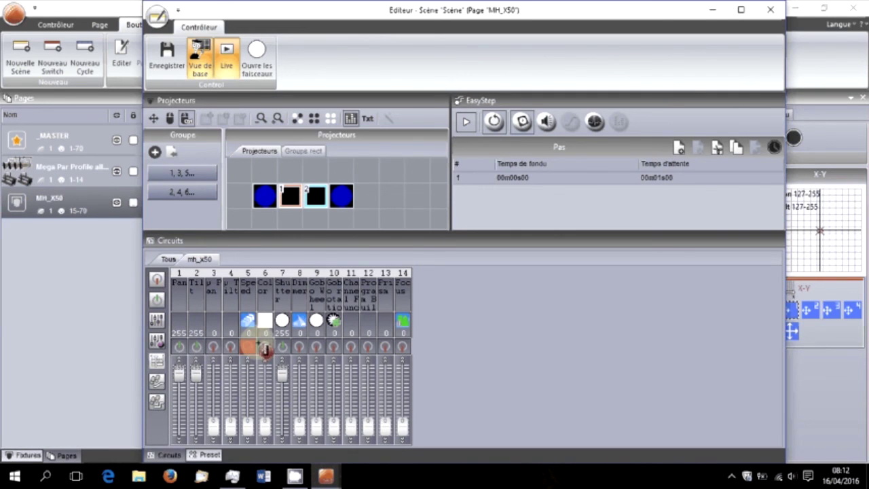
Switch on circuits 11, 13, 14 and Dimmer of the two inner fixtures at 255, with circuit 12 at 0.
left_click(351, 346)
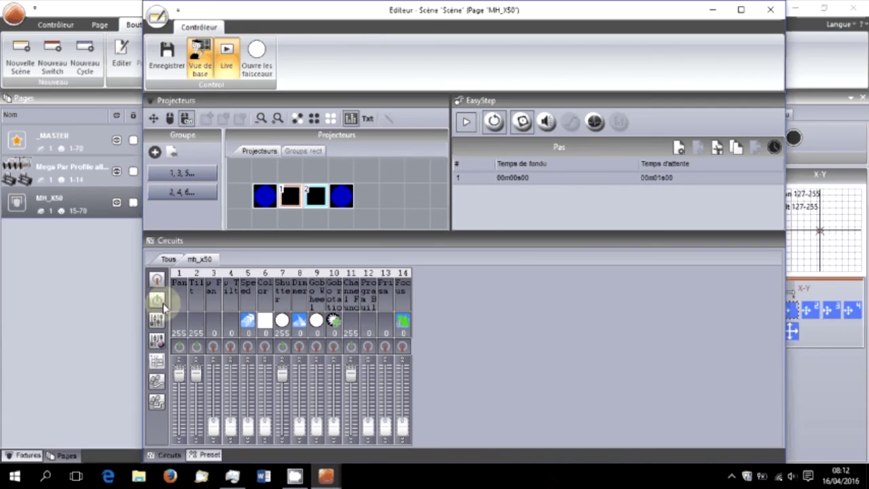
left_click(368, 347)
left_click(385, 347)
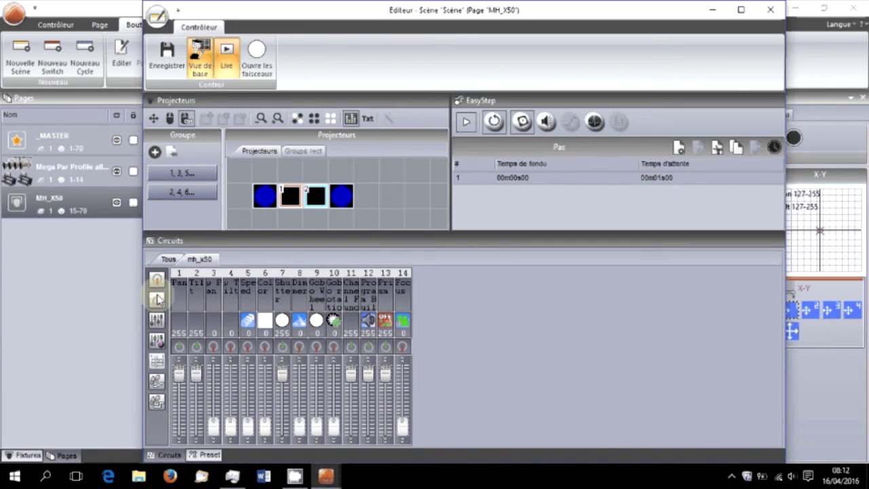
left_click(402, 346)
left_click_drag(366, 372, 368, 467)
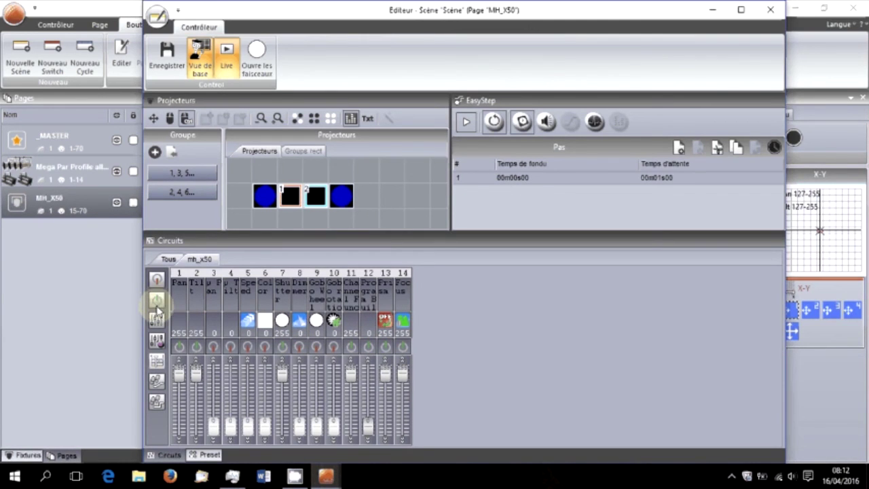
left_click(299, 350)
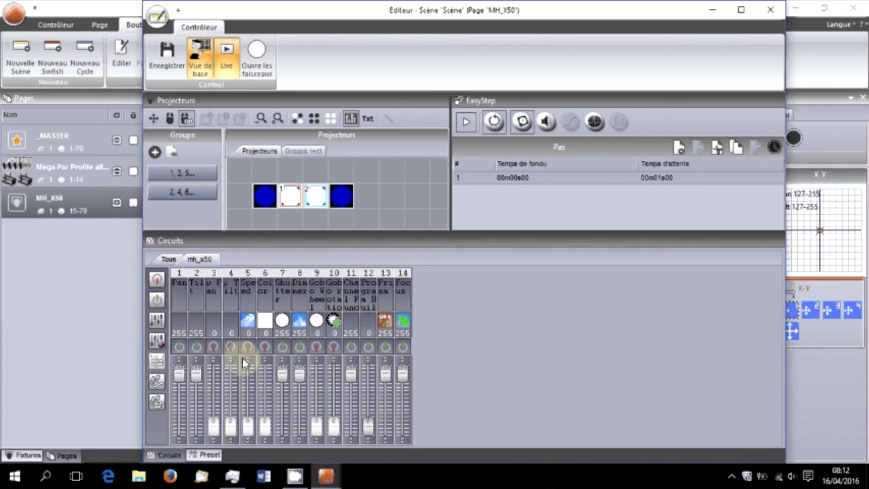
Aim the two inner fixtures by lowering Pan to 201 and Tilt to 198, and save and close the scene.
left_click(180, 382)
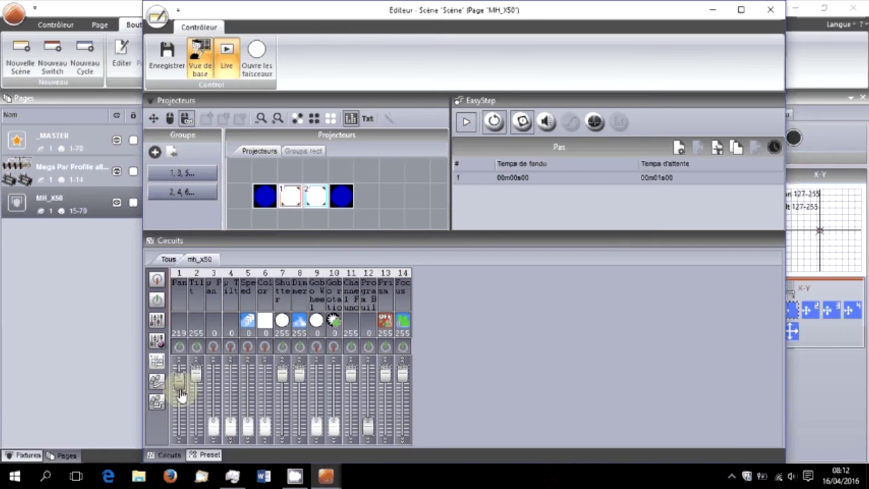
left_click_drag(198, 372, 196, 383)
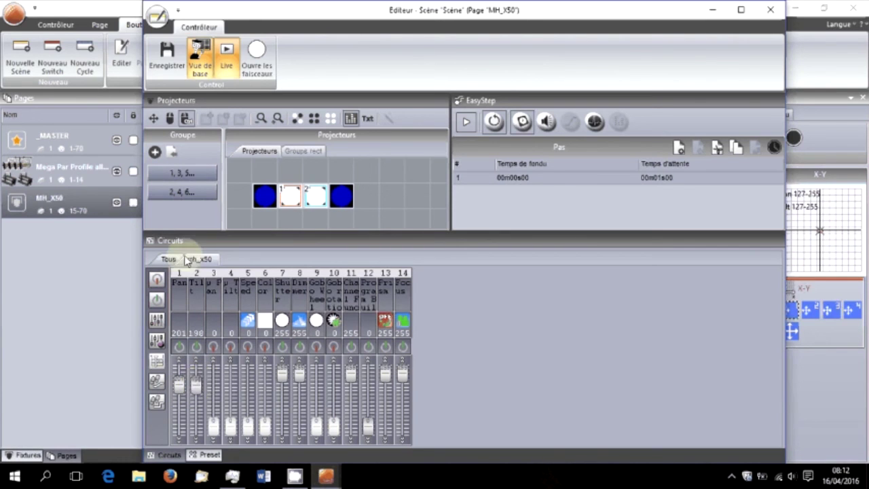
left_click(163, 54)
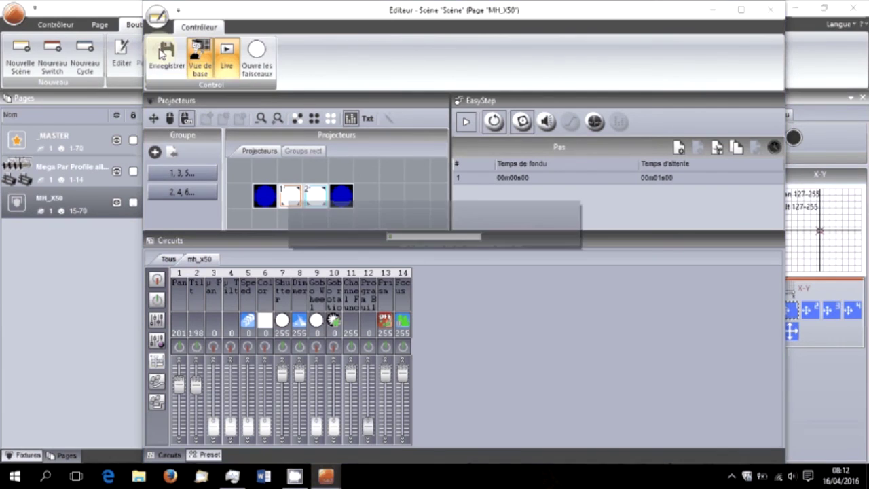
left_click(771, 9)
Make _MASTER the active page.
left_click(414, 266)
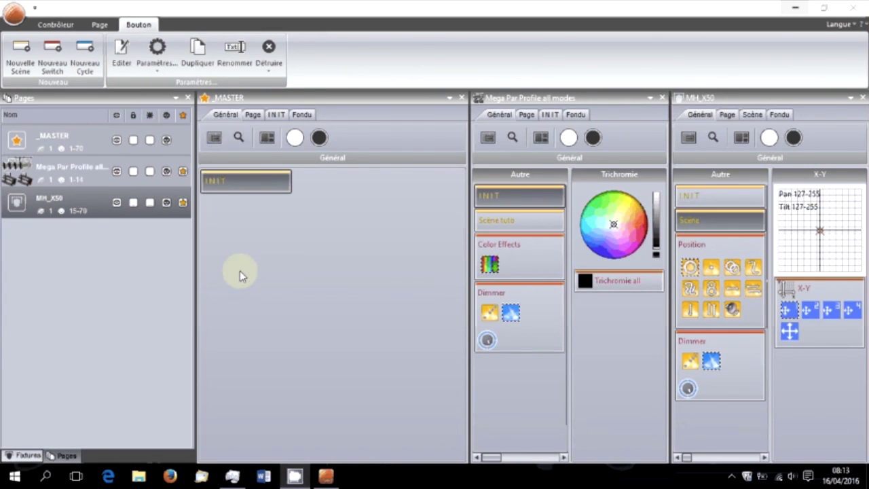
left_click(85, 149)
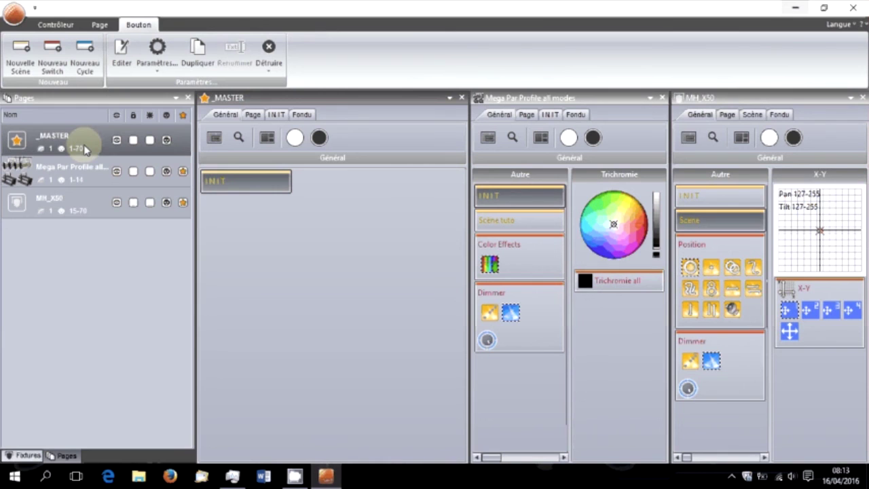